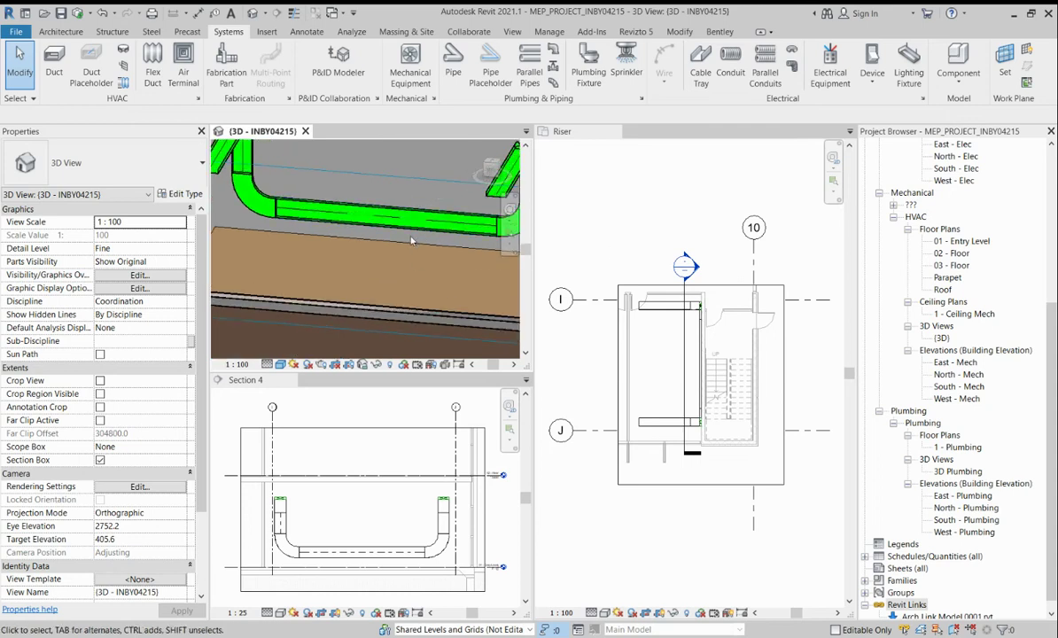
# - Adjust the section box of the 3D view and examine the existing U-shaped cable tray run inside the room
pyautogui.scroll(1, 378, 270)
pyautogui.keyDown('shift'); pyautogui.moveTo(383, 268); pyautogui.dragTo(376, 218, button='middle'); pyautogui.keyUp('shift')
pyautogui.click(381, 208)
pyautogui.moveTo(356, 202); pyautogui.dragTo(370, 170)
pyautogui.keyDown('shift'); pyautogui.moveTo(379, 250); pyautogui.dragTo(369, 207, button='middle'); pyautogui.keyUp('shift')
pyautogui.scroll(2, 376, 249)
pyautogui.keyDown('shift'); pyautogui.moveTo(376, 249); pyautogui.dragTo(430, 272, button='middle'); pyautogui.keyUp('shift')
pyautogui.scroll(5, 355, 250)
pyautogui.scroll(-3, 356, 321)
pyautogui.keyDown('shift'); pyautogui.moveTo(368, 304); pyautogui.dragTo(363, 276, button='middle'); pyautogui.keyUp('shift')
pyautogui.scroll(-3, 390, 286)
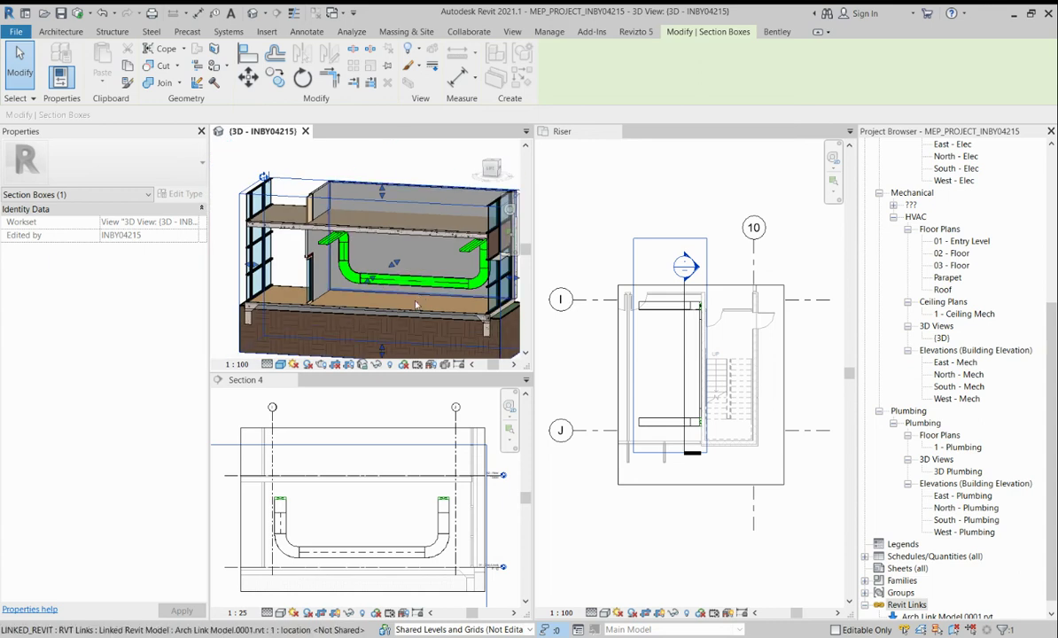
# - Delete the existing cable tray run from the room in the Riser floor plan
pyautogui.click(549, 330)
pyautogui.scroll(1, 673, 356)
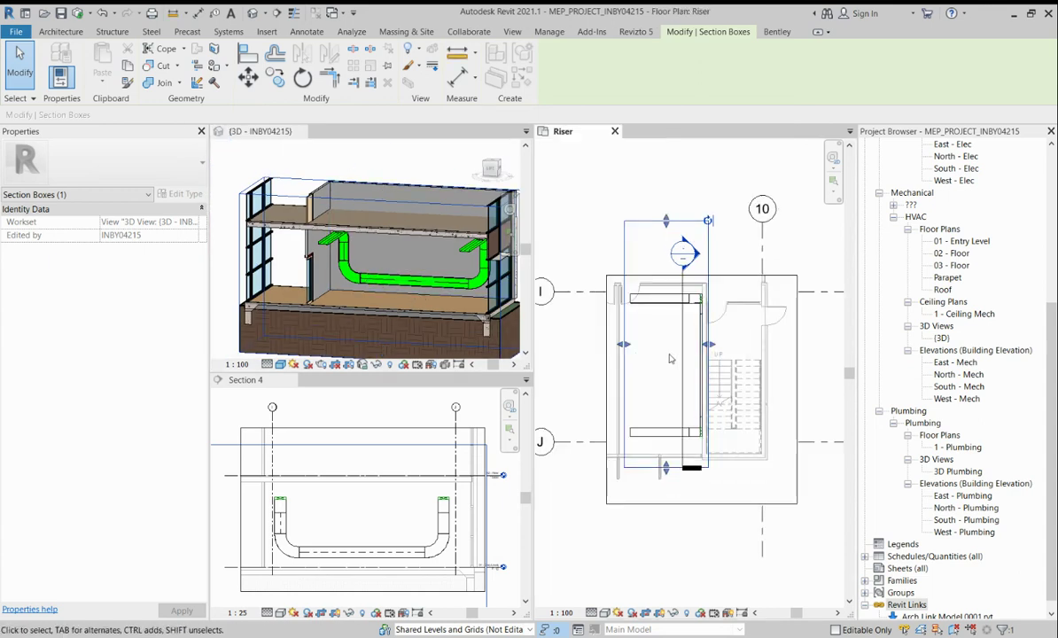
pyautogui.press('Escape')
pyautogui.scroll(1, 671, 358)
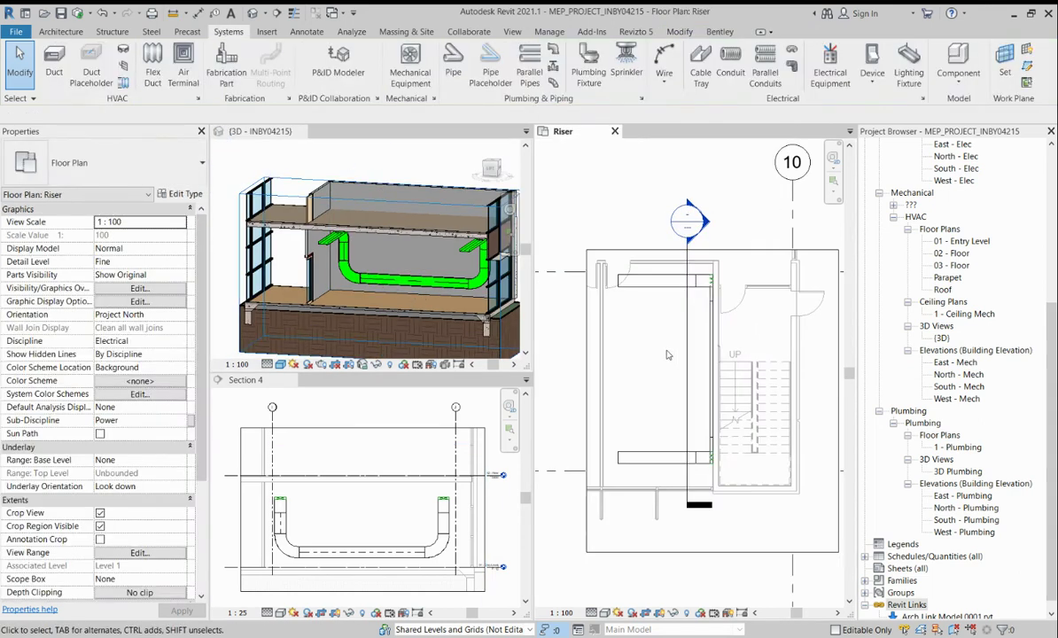
pyautogui.click(696, 457)
pyautogui.press('Delete')
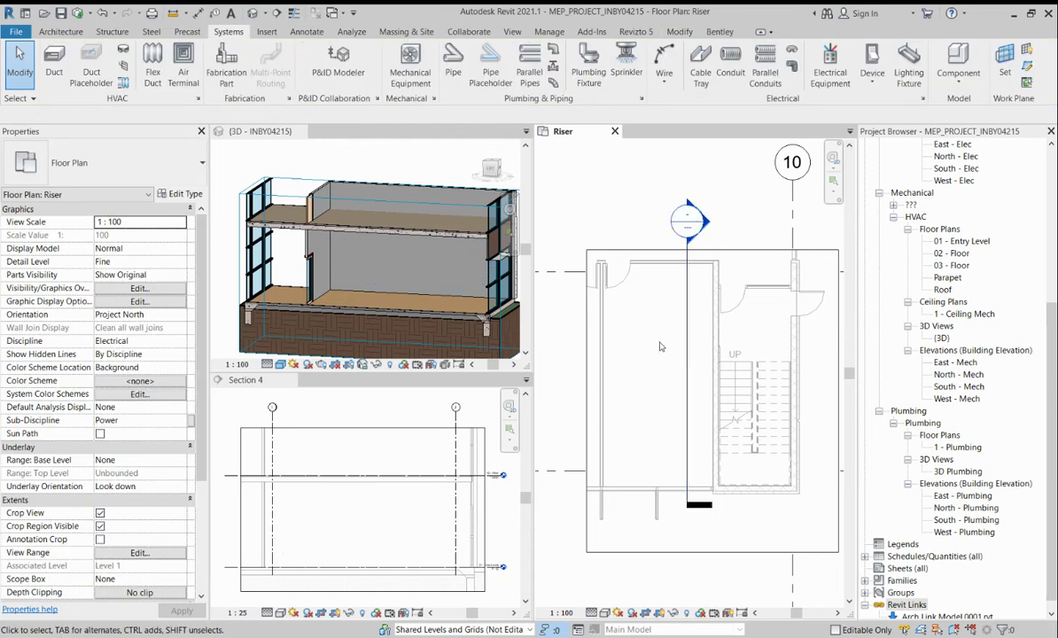
# - Delete the old Section 4 line running through the room in the Riser plan
pyautogui.moveTo(660, 346); pyautogui.dragTo(649, 340, button='middle')
pyautogui.click(674, 350)
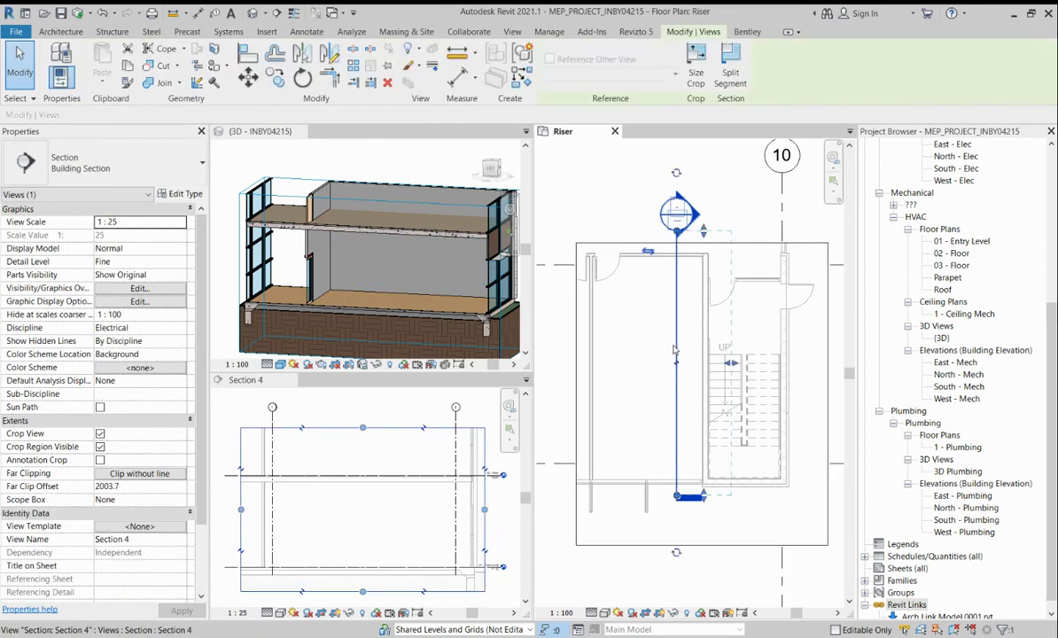
pyautogui.press('Delete')
pyautogui.click(576, 373)
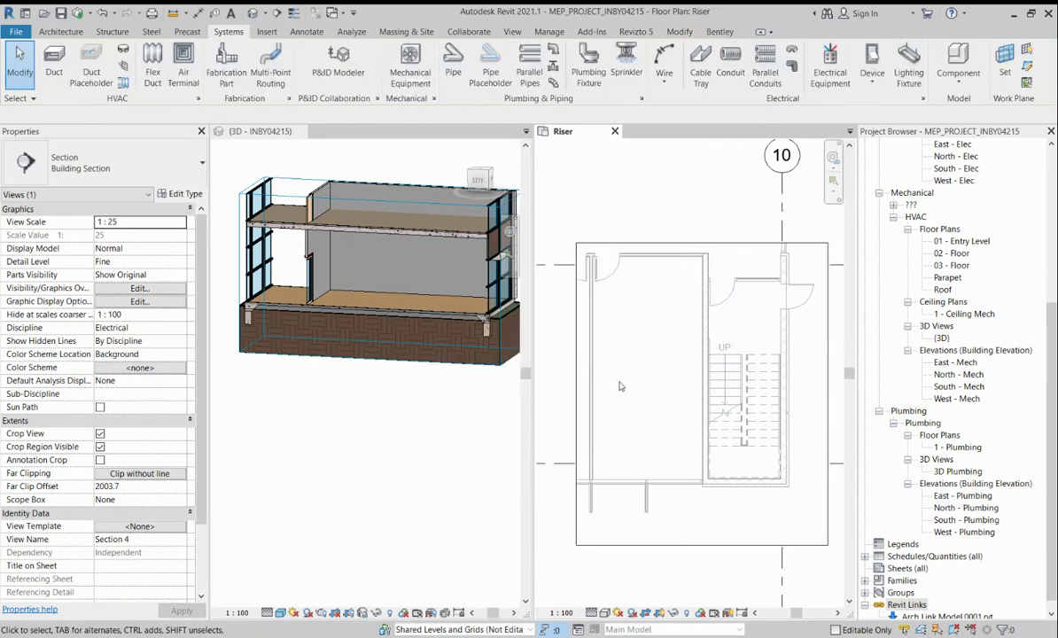
# - Combine the tiled views into tabbed views with the Riser floor plan in front
pyautogui.scroll(2, 665, 385)
pyautogui.moveTo(665, 386); pyautogui.dragTo(658, 385, button='middle')
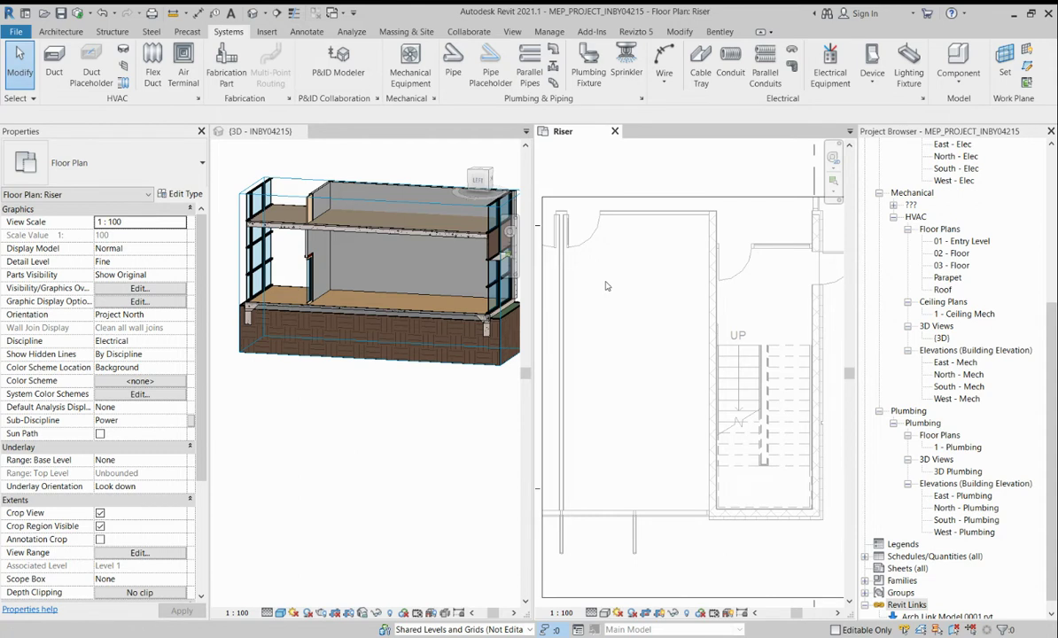
pyautogui.press('w')
pyautogui.scroll(-1, 550, 332)
pyautogui.scroll(2, 421, 376)
pyautogui.moveTo(390, 387); pyautogui.dragTo(508, 392, button='middle')
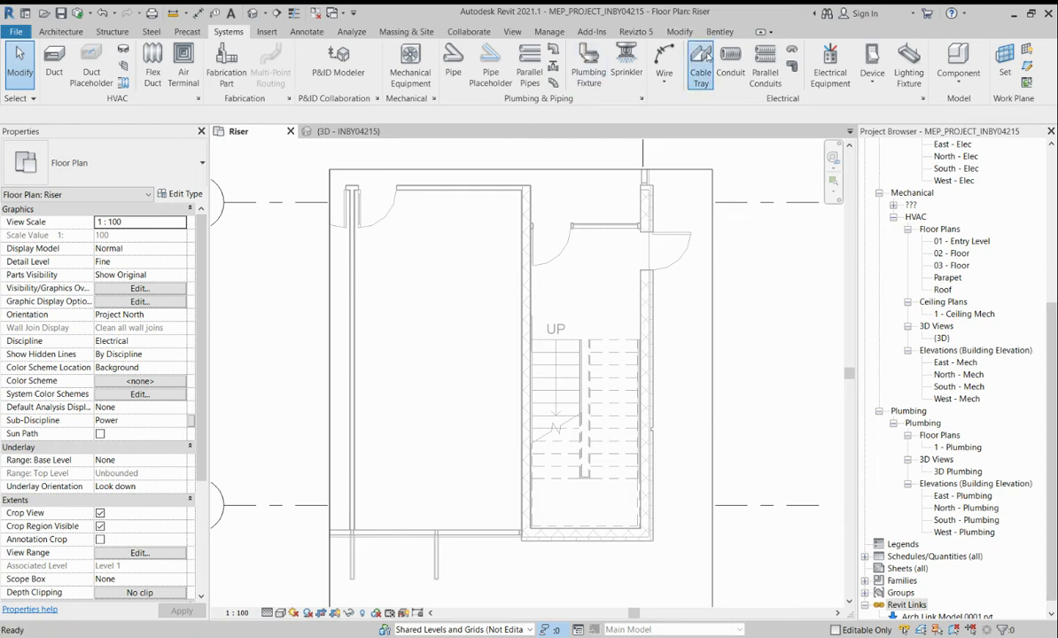
# - Draw a 450 x 100 mm channel cable tray about 5500 mm long beside the stair wall, at middle elevation 600 mm
pyautogui.click(702, 62)
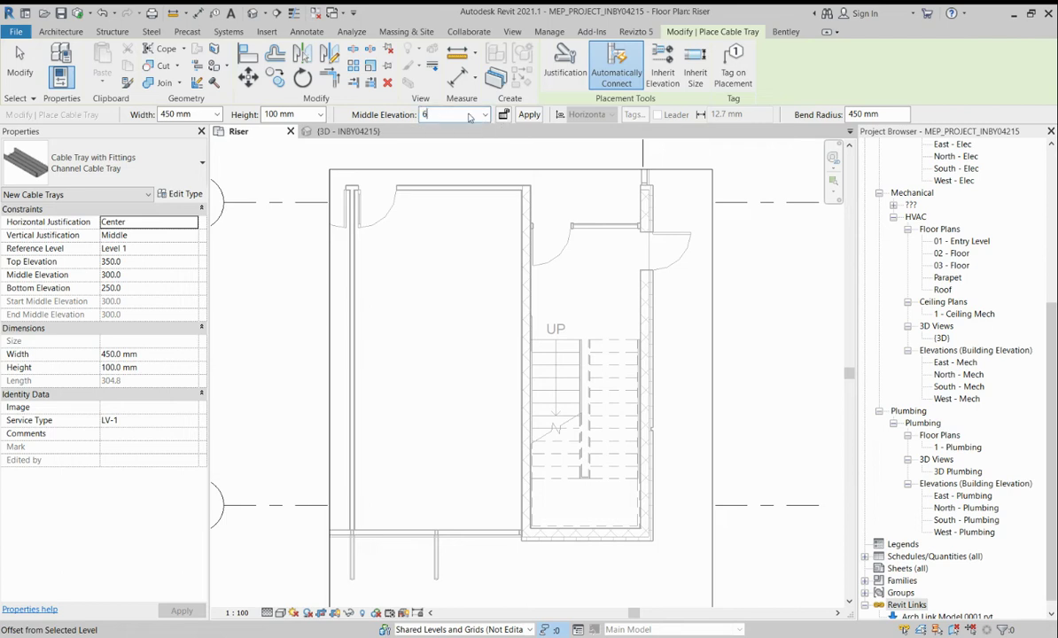
pyautogui.press('Return')
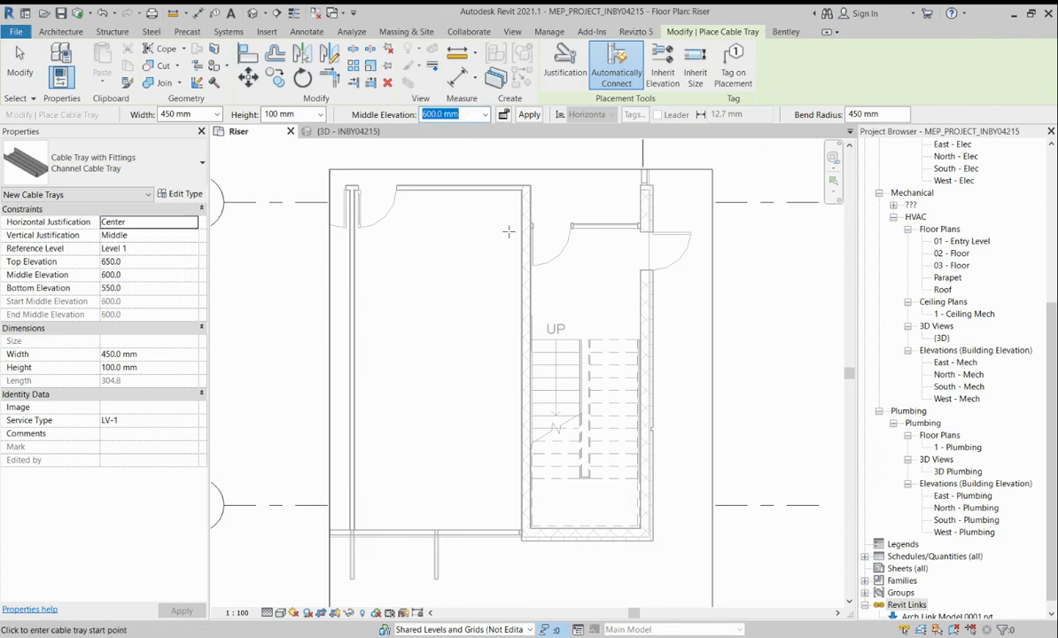
pyautogui.click(508, 232)
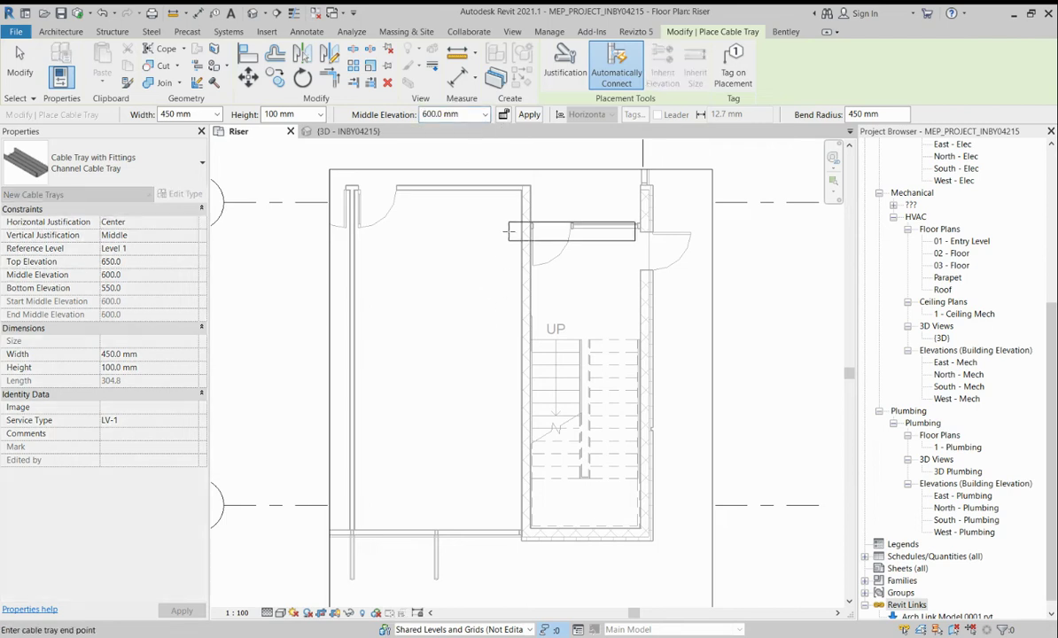
pyautogui.click(508, 459)
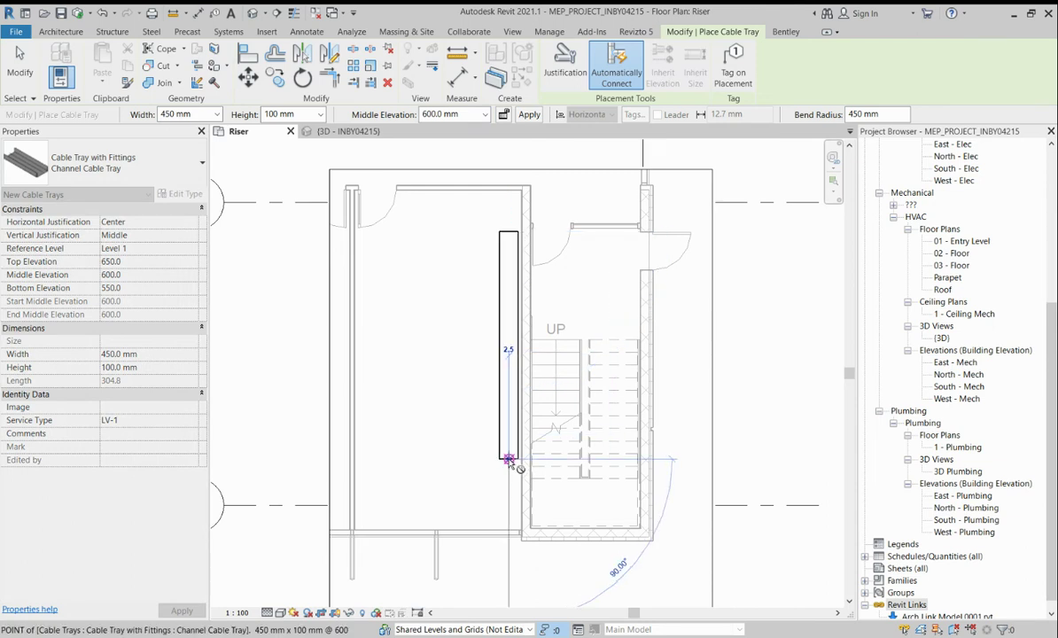
pyautogui.press('Escape')
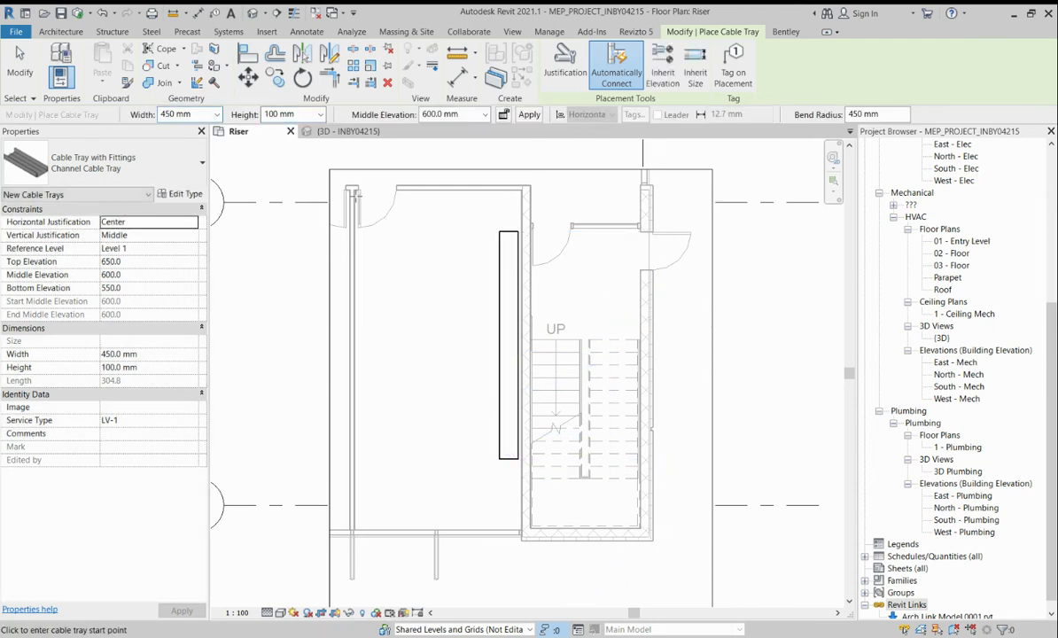
# - Create a building section through the room parallel to the cable tray, facing the stair wall, and open its view
pyautogui.click(278, 13)
pyautogui.click(484, 156)
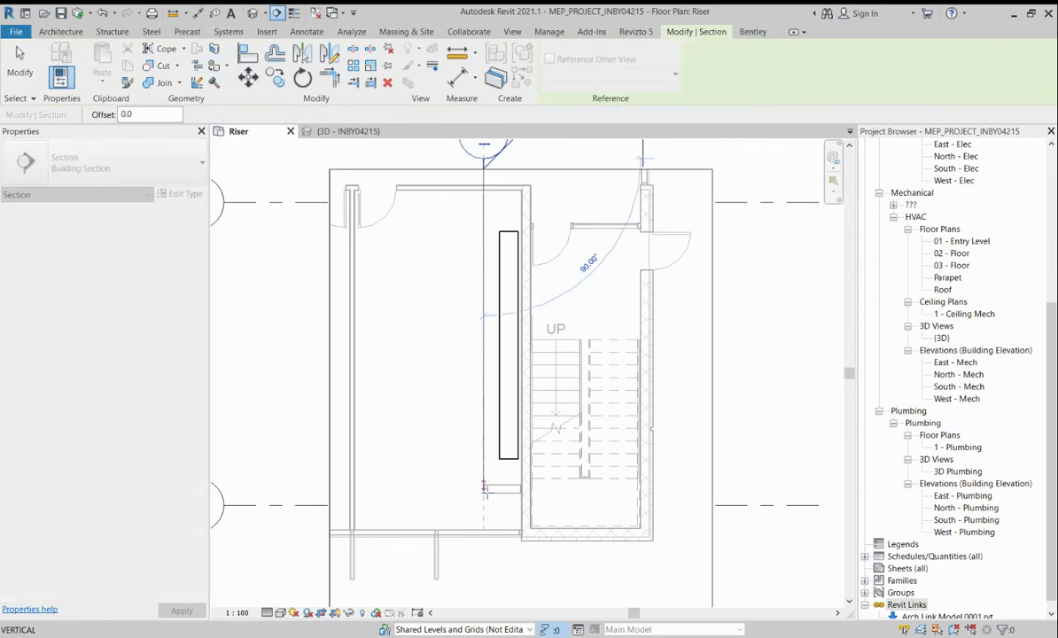
pyautogui.click(485, 563)
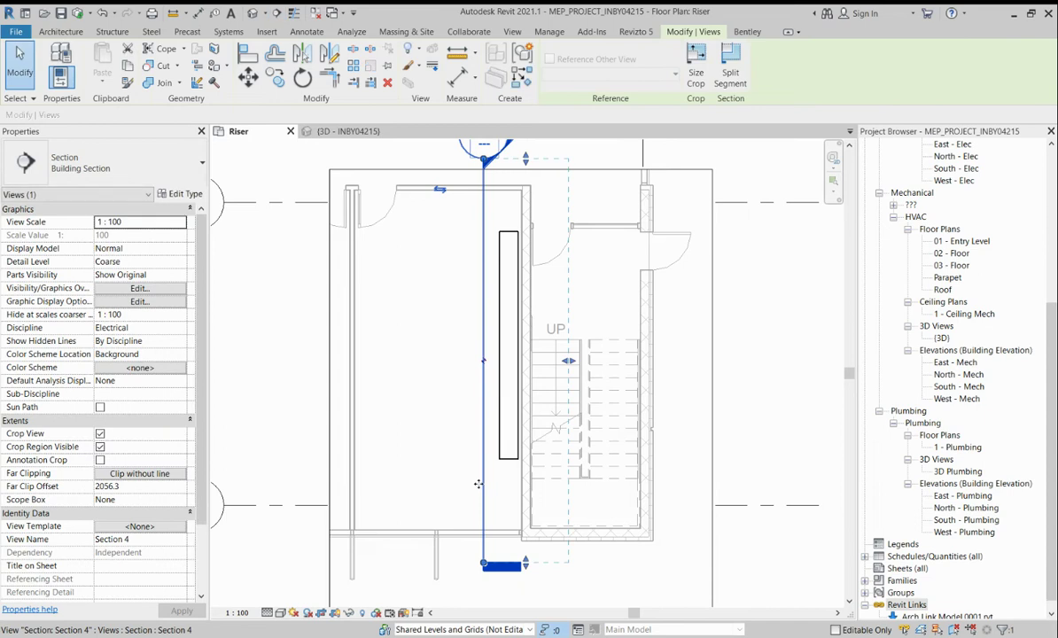
pyautogui.doubleClick(484, 146)
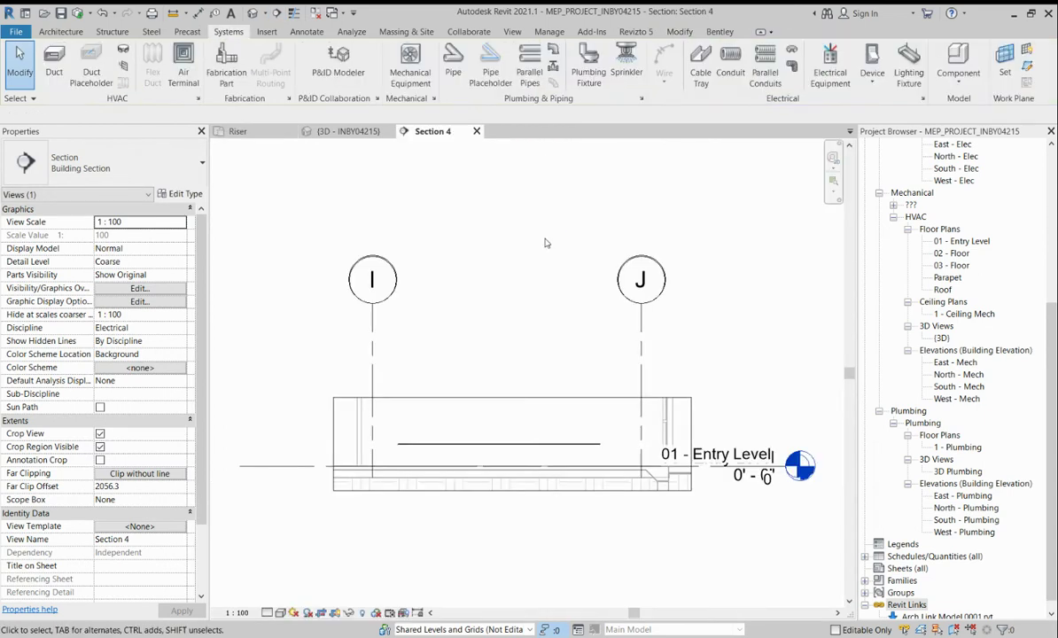
# - Extend the section's crop region upward past level 02 - Floor and set the detail level to Fine
pyautogui.click(451, 396)
pyautogui.moveTo(512, 398); pyautogui.dragTo(512, 245)
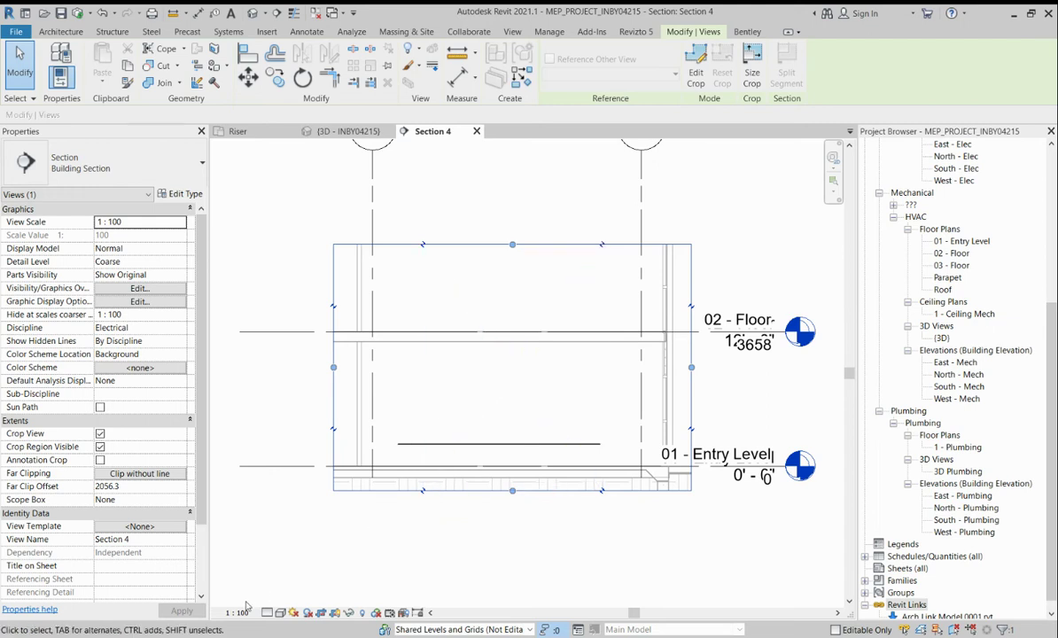
pyautogui.click(280, 600)
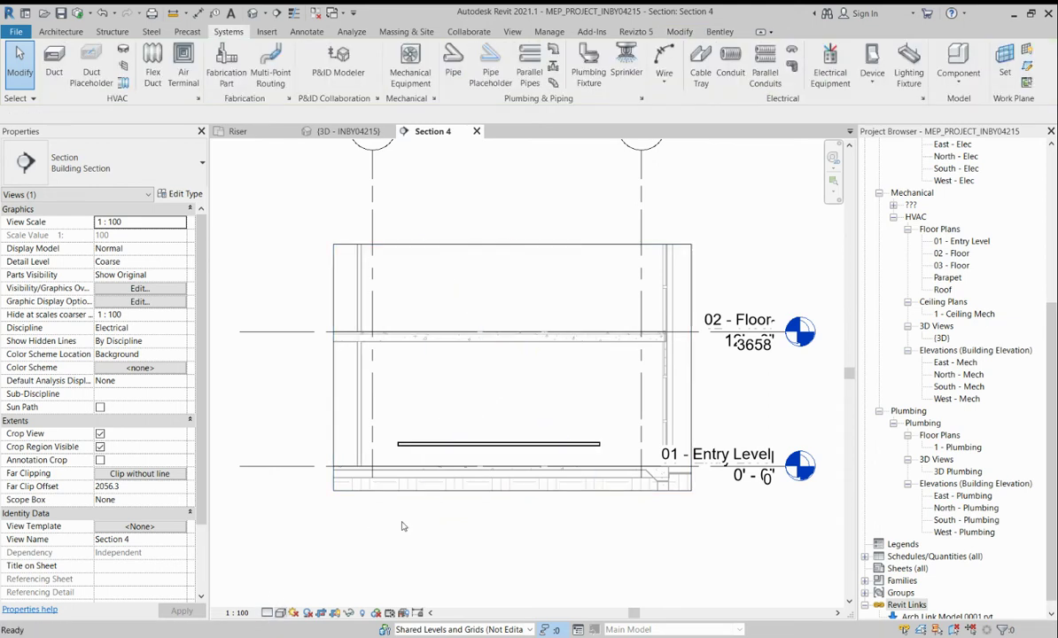
# - In the 3D view, lower the top of the section box below the upper floor slab to expose the cable tray
pyautogui.click(348, 131)
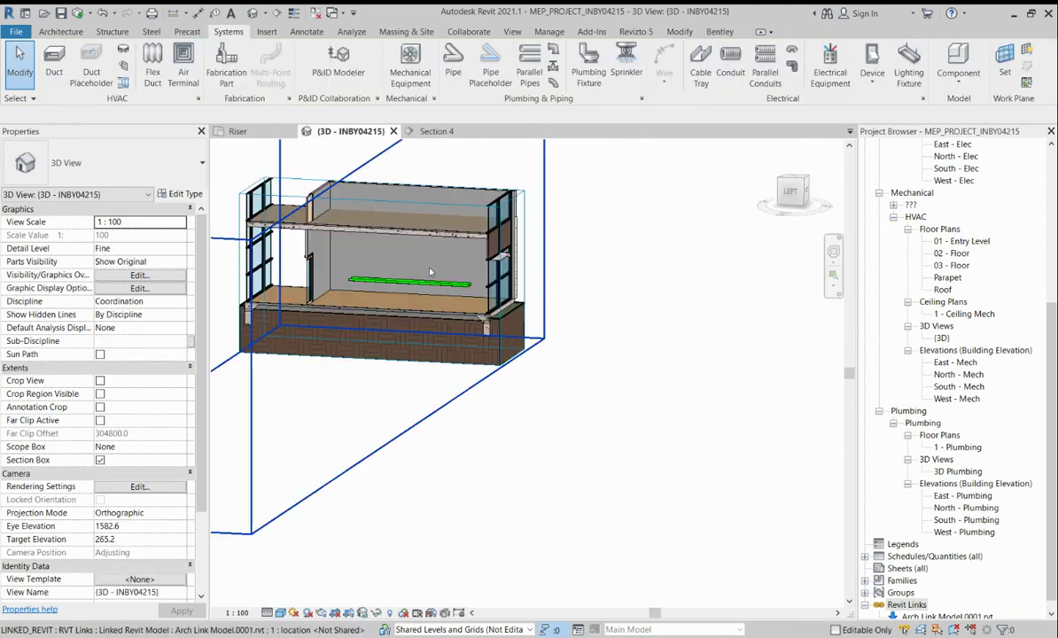
pyautogui.scroll(-5, 426, 294)
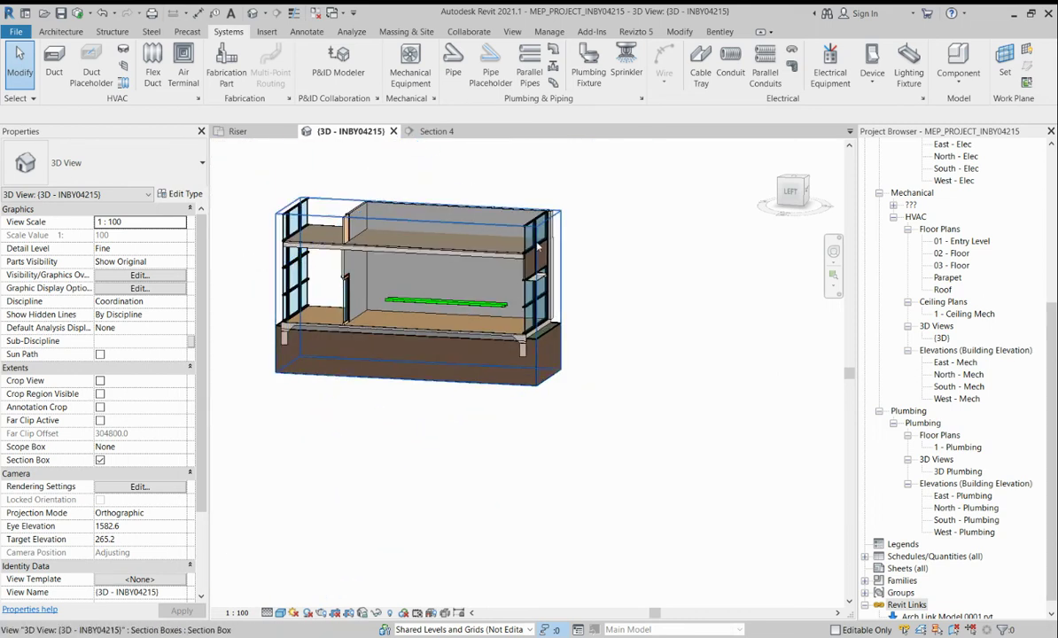
pyautogui.click(542, 230)
pyautogui.scroll(3, 448, 226)
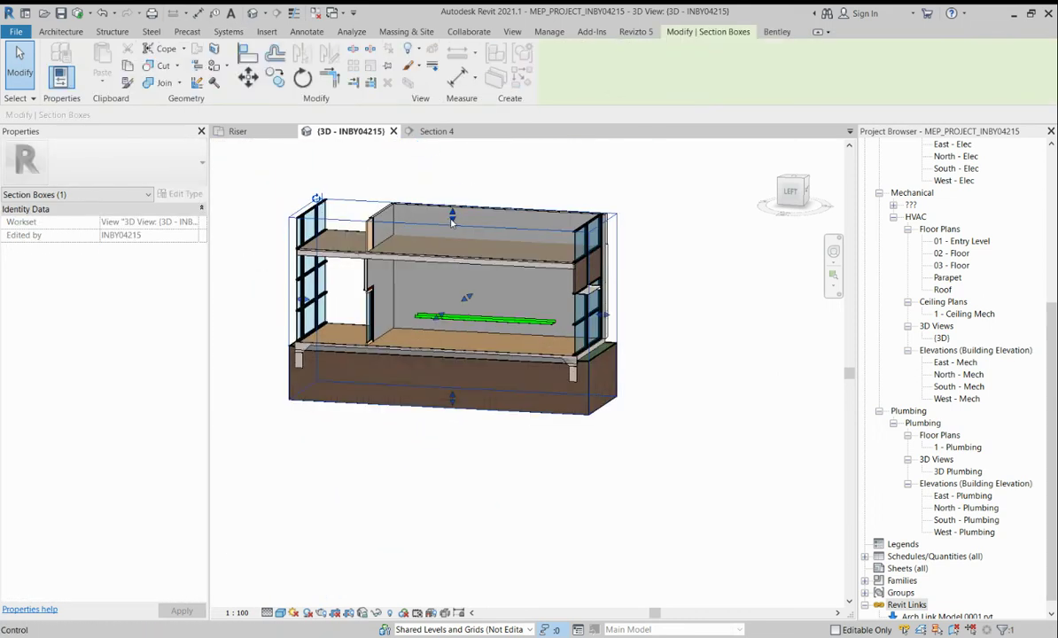
pyautogui.scroll(5, 470, 284)
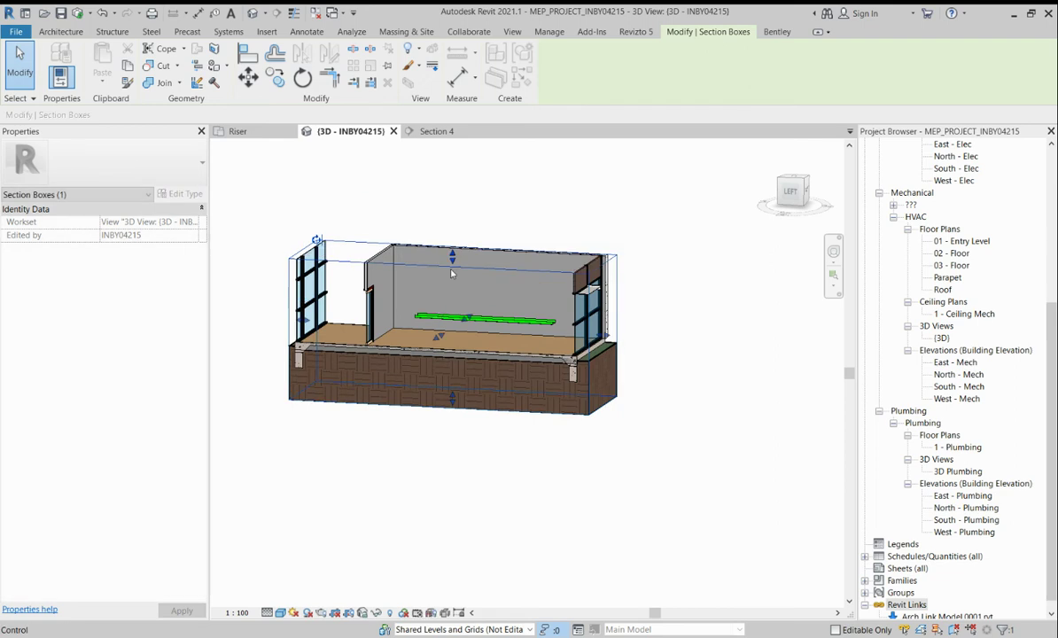
pyautogui.keyDown('shift'); pyautogui.moveTo(492, 309); pyautogui.dragTo(241, 156, button='middle'); pyautogui.keyUp('shift')
# - In the Section 4 view, rotate the horizontal cable tray 90° about its centre to stand it vertically
pyautogui.click(238, 131)
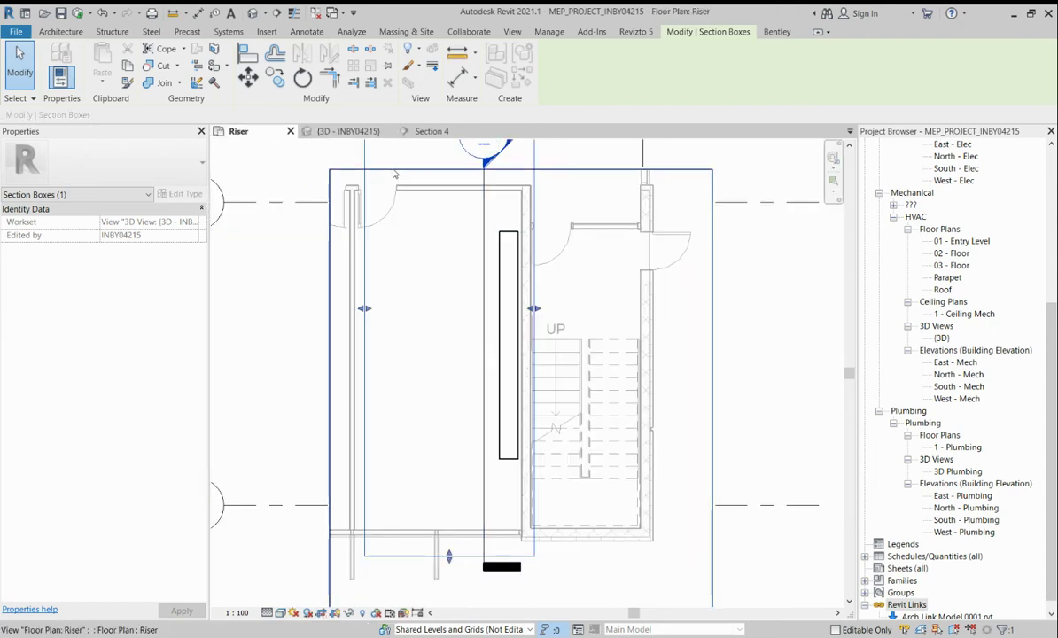
pyautogui.click(428, 132)
pyautogui.click(483, 443)
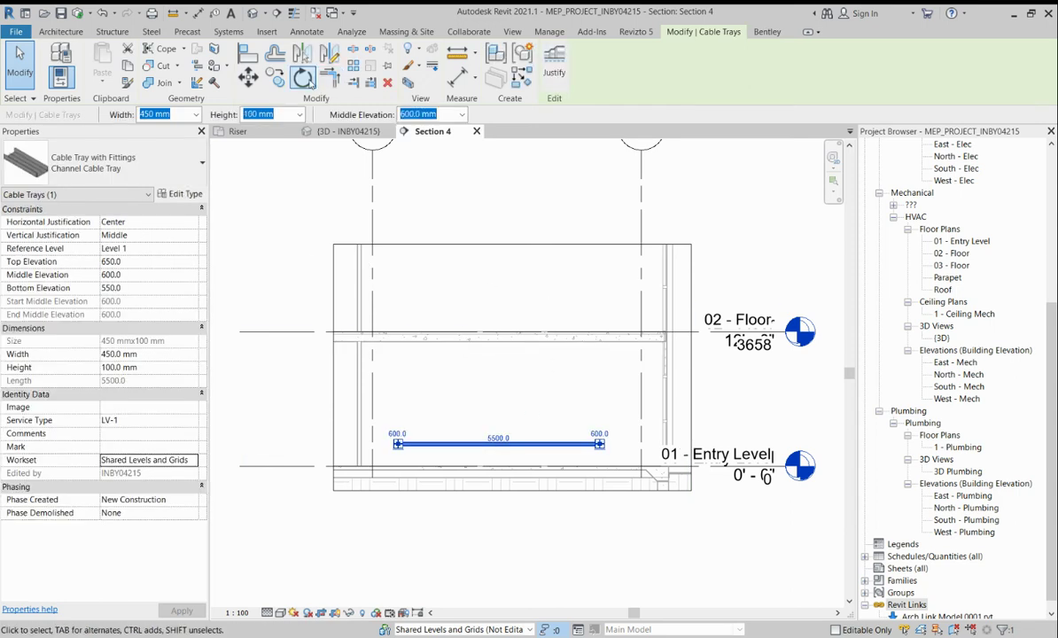
pyautogui.click(303, 79)
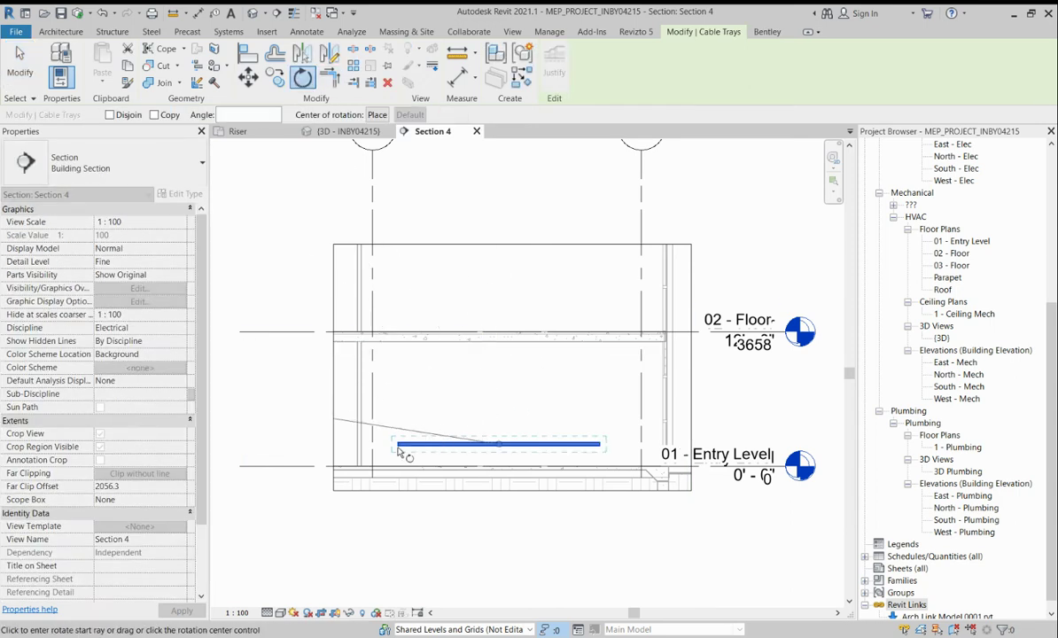
pyautogui.scroll(5, 406, 451)
pyautogui.click(421, 430)
pyautogui.scroll(-2, 421, 430)
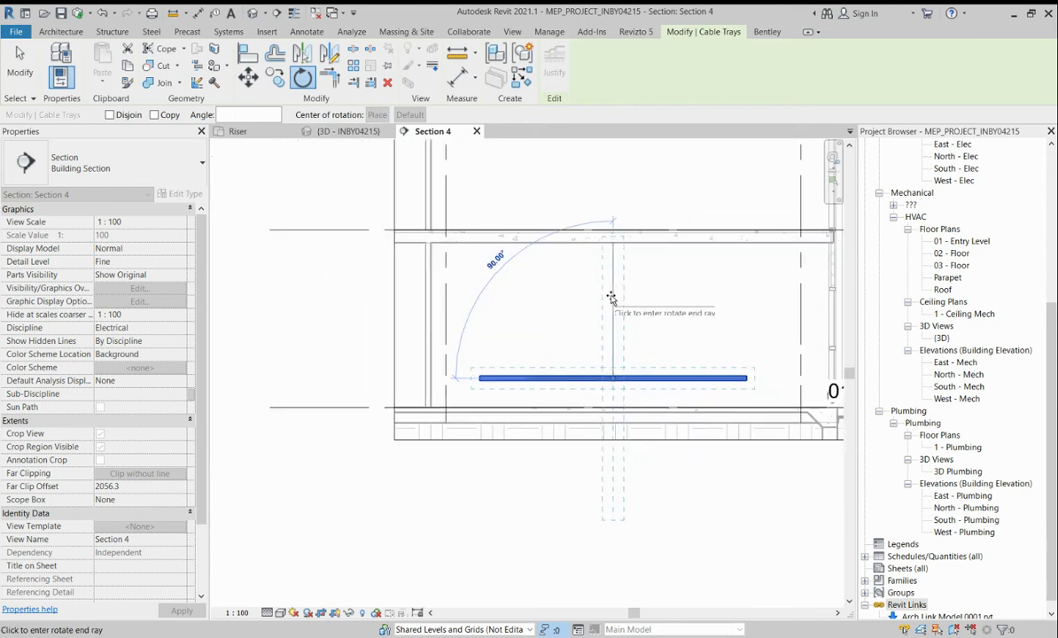
pyautogui.write('90')
pyautogui.press('Return')
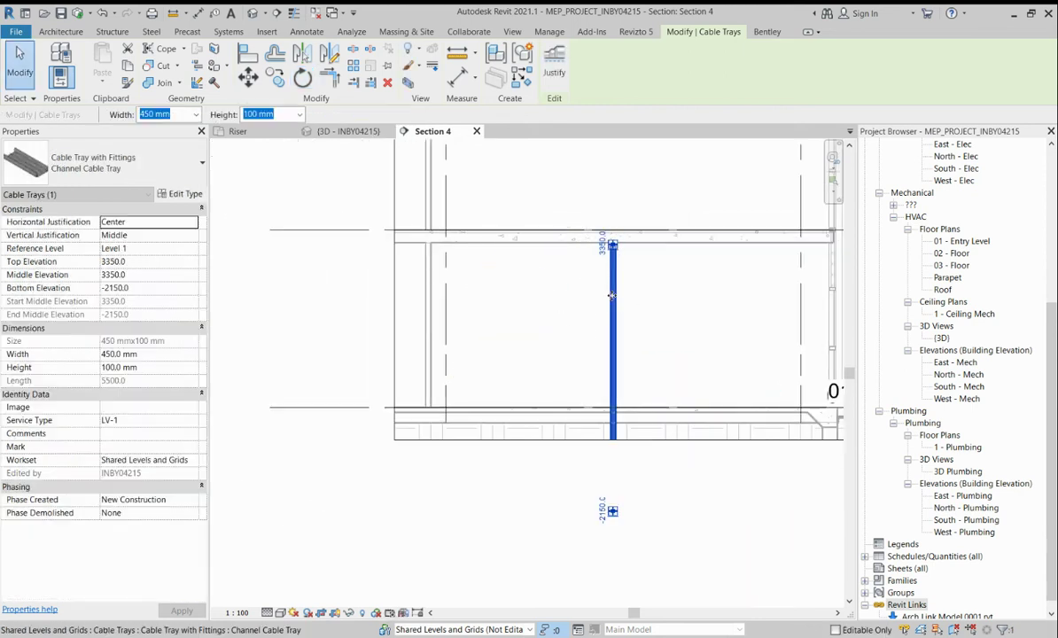
# - Check the vertical cable tray in 3D and rotate it 90° in the Riser plan, parallel to the stair wall
pyautogui.click(349, 132)
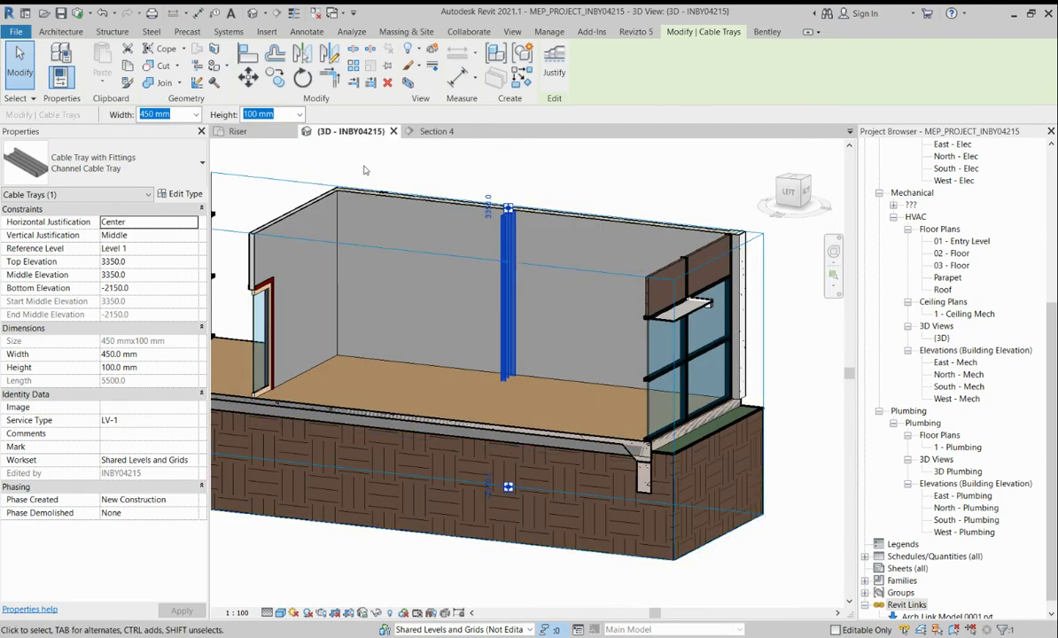
pyautogui.click(238, 135)
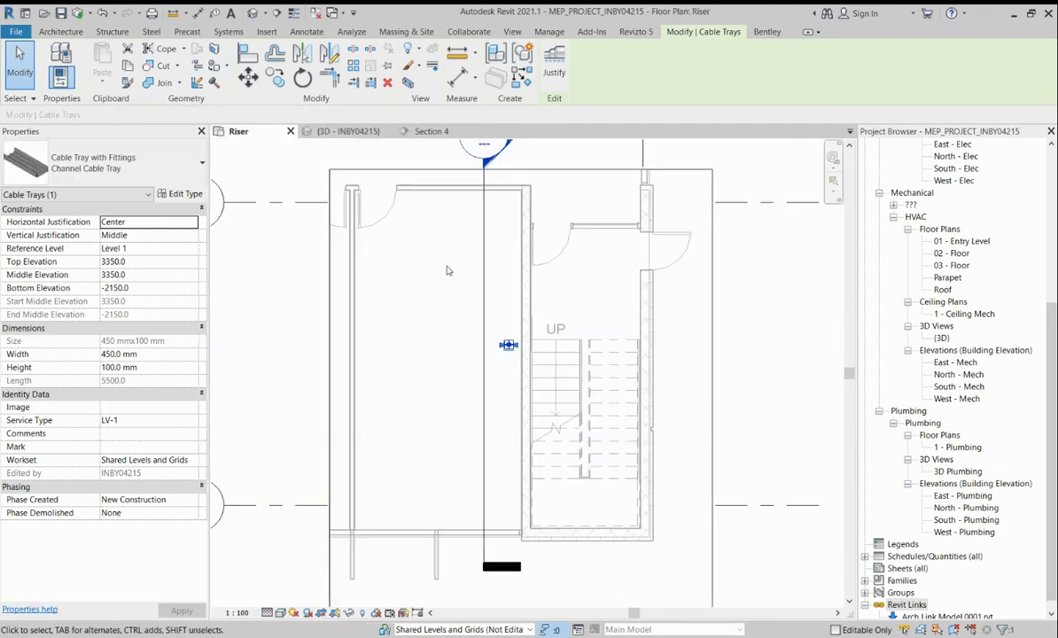
pyautogui.scroll(2, 519, 366)
pyautogui.scroll(1, 519, 366)
pyautogui.press('Escape')
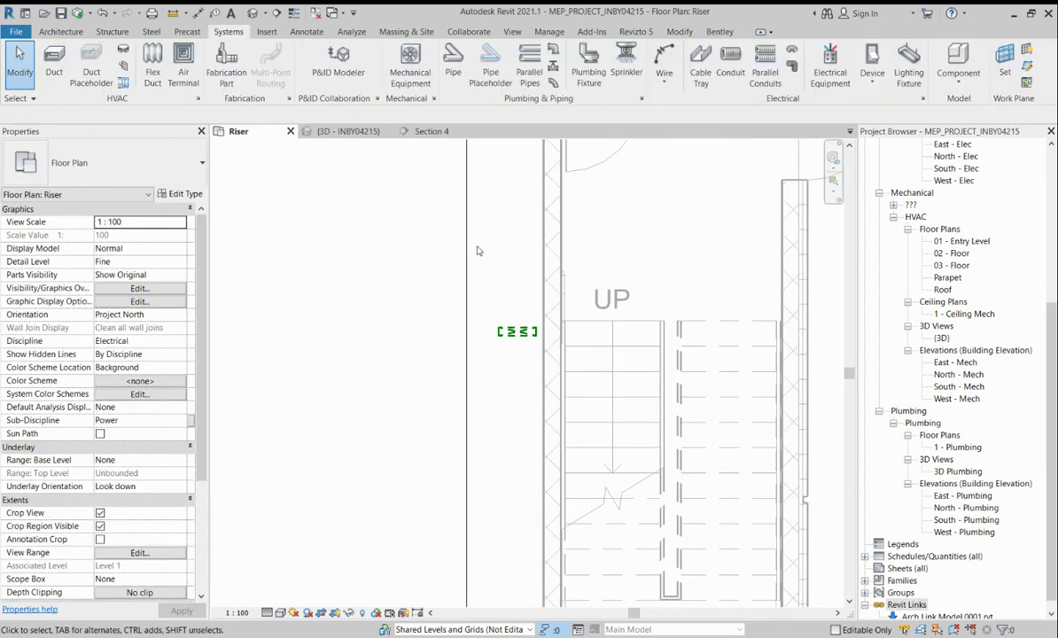
pyautogui.click(518, 337)
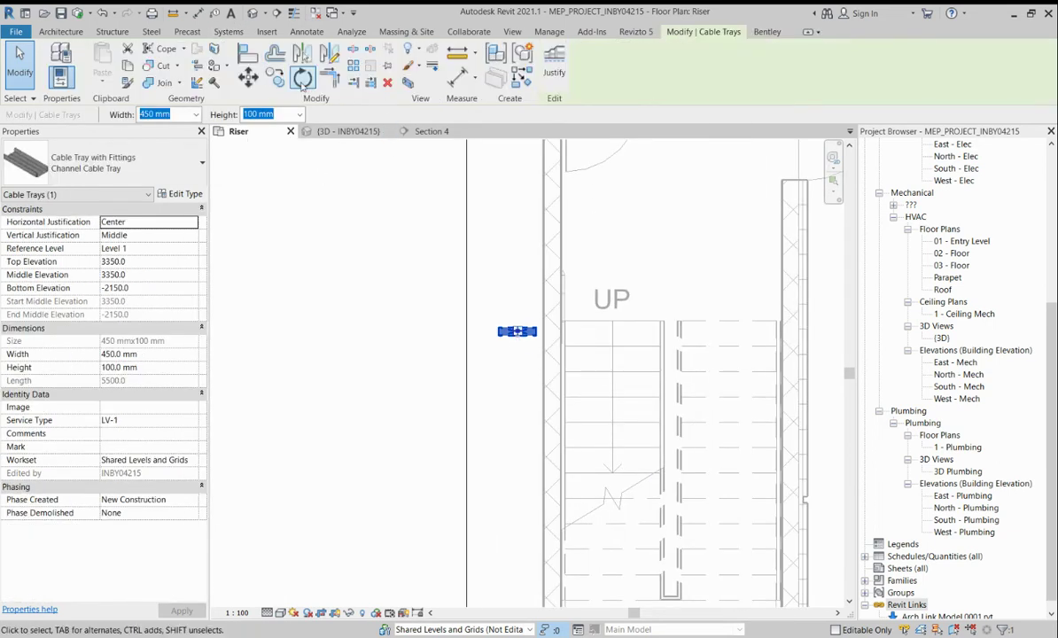
pyautogui.click(300, 81)
pyautogui.click(256, 114)
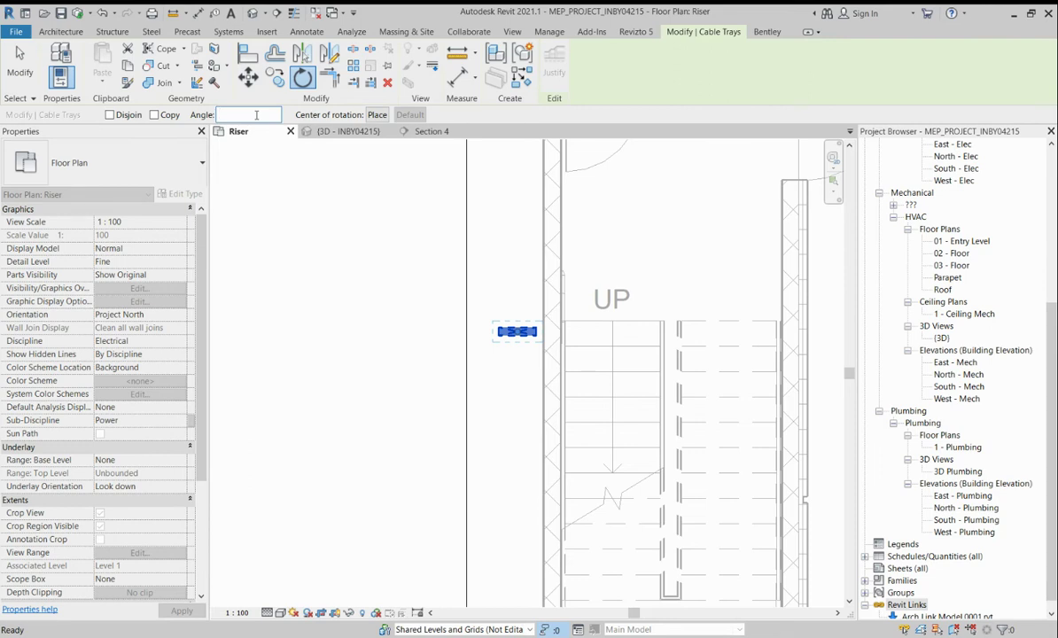
pyautogui.press('Return')
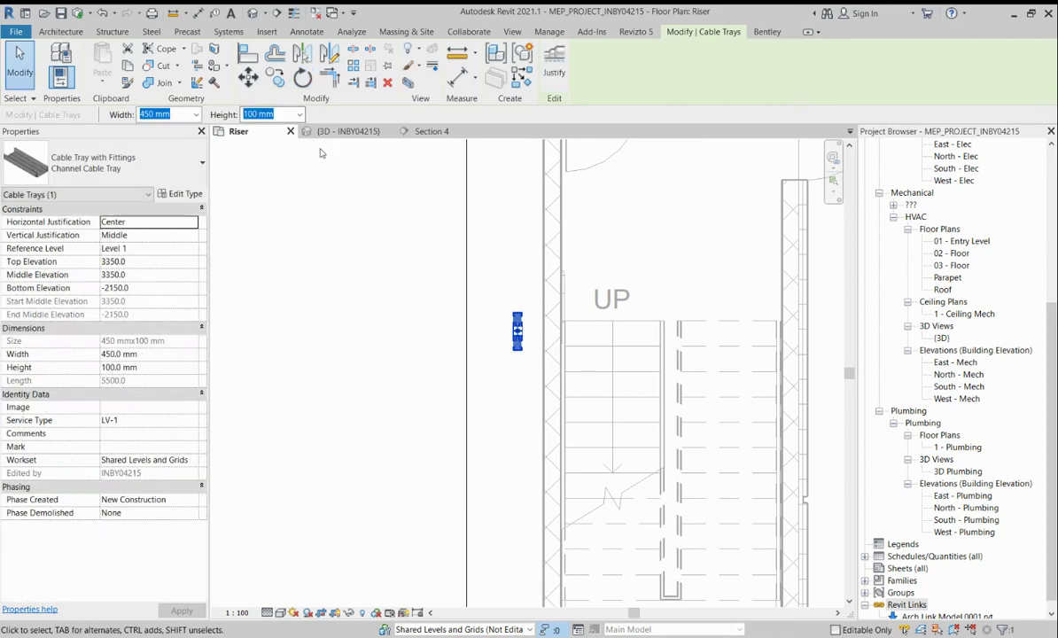
# - Align the nearer face of the vertical cable tray with the room-side face of the stair wall in the Riser plan
pyautogui.click(477, 264)
pyautogui.press('l')
pyautogui.scroll(2, 516, 328)
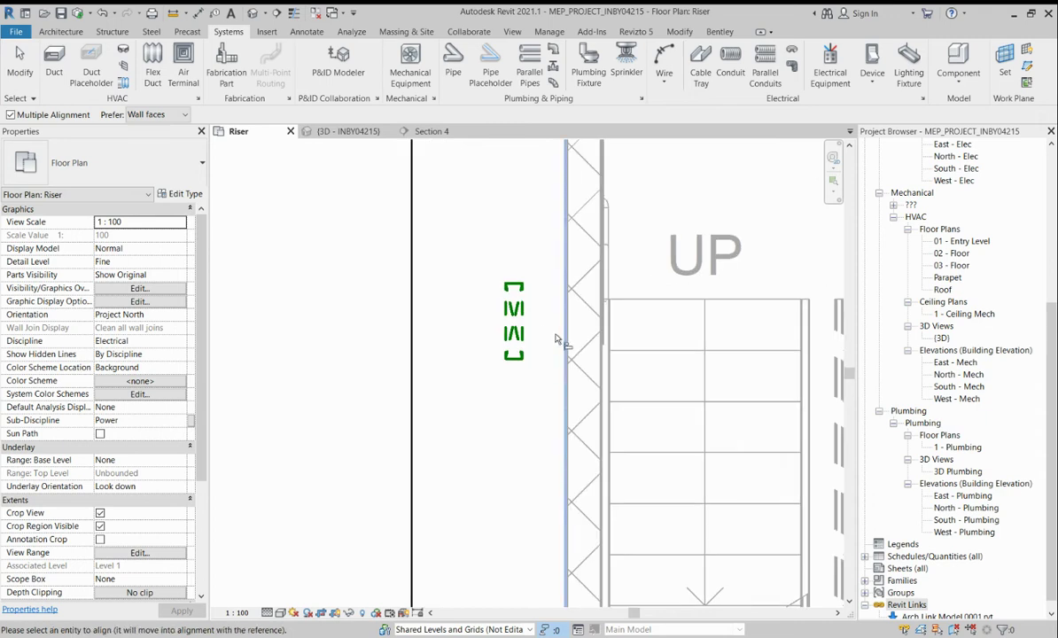
pyautogui.click(532, 334)
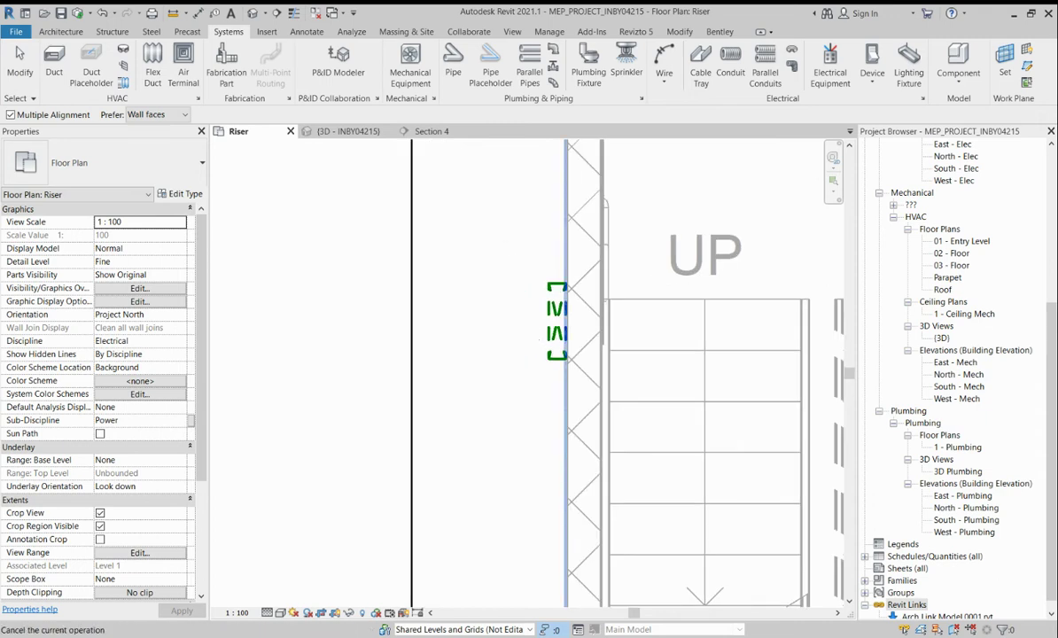
# - Leave the alignment command and inspect the top of the vertical cable tray against the wall in the 3D view
pyautogui.click(19, 60)
pyautogui.click(686, 35)
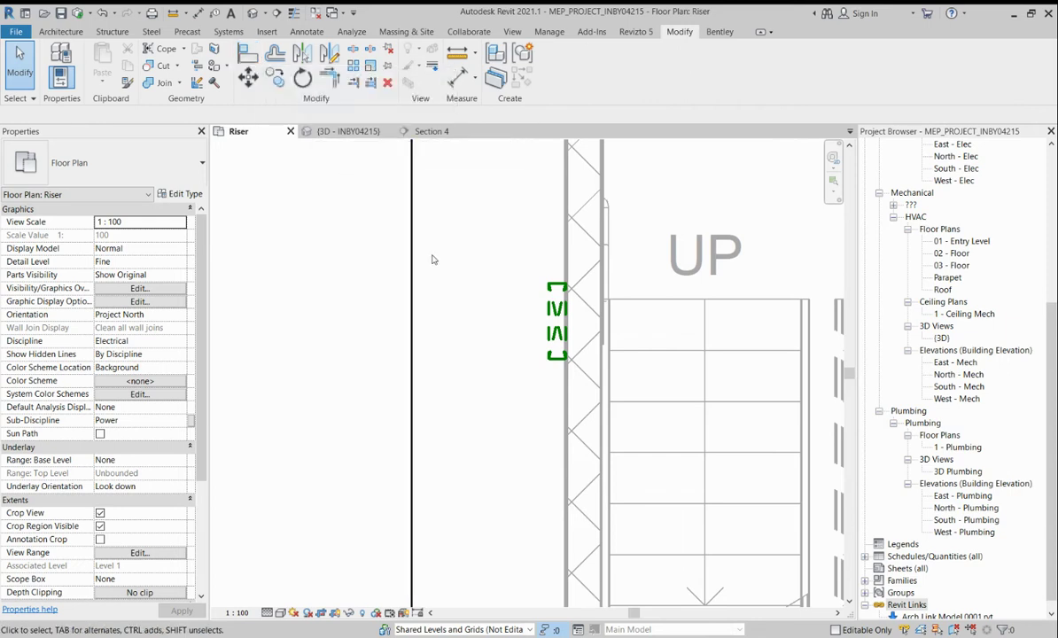
pyautogui.click(350, 131)
pyautogui.scroll(1, 507, 324)
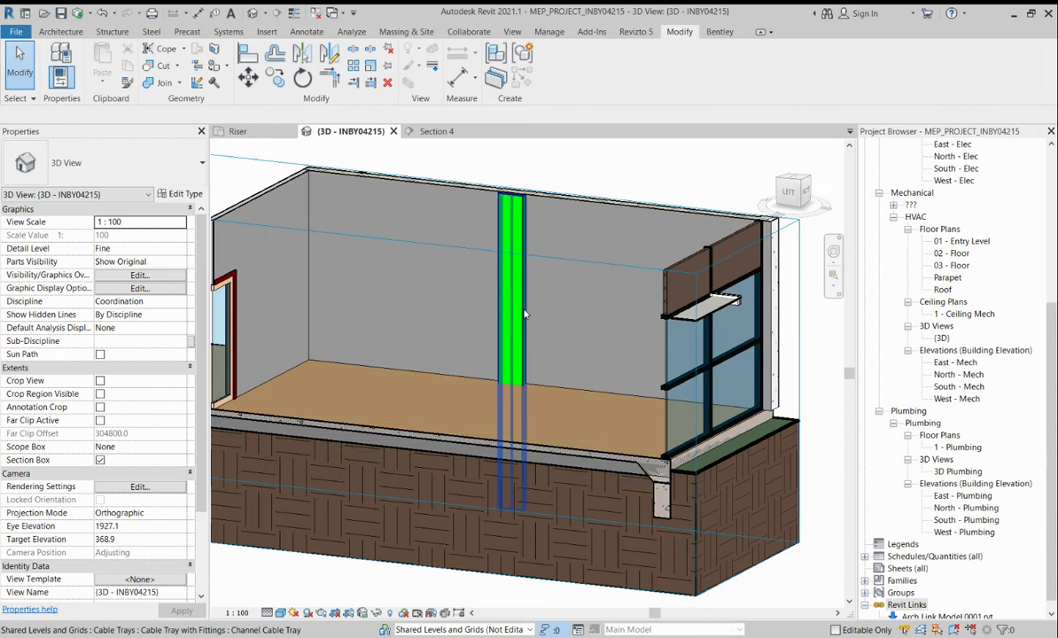
pyautogui.scroll(6, 535, 273)
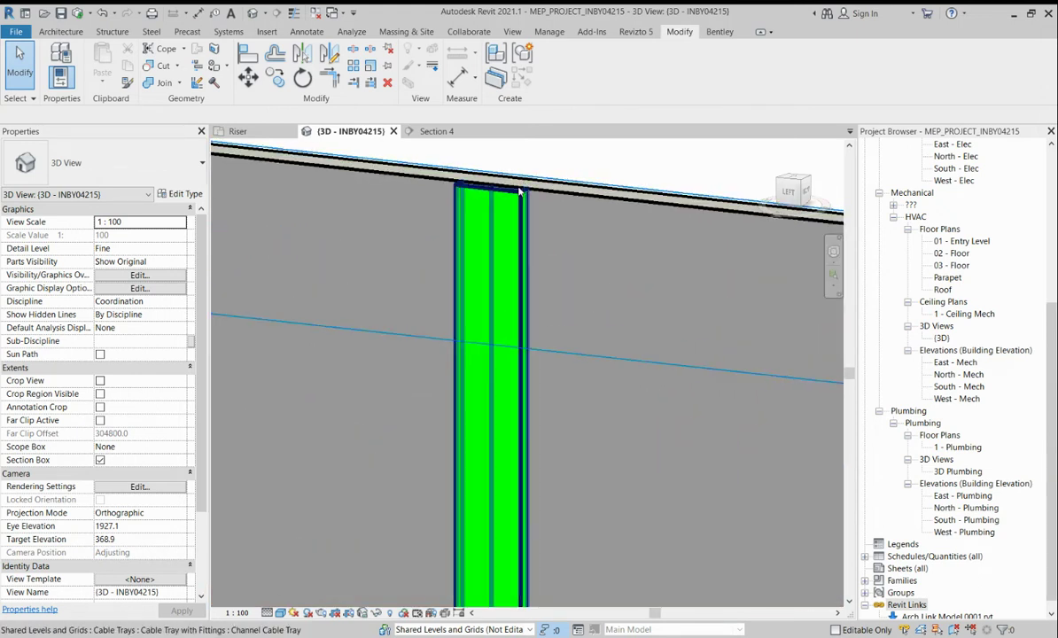
# - In the Section 4 view, rotate the vertical cable tray 90° about its centre to lay it horizontally
pyautogui.click(434, 131)
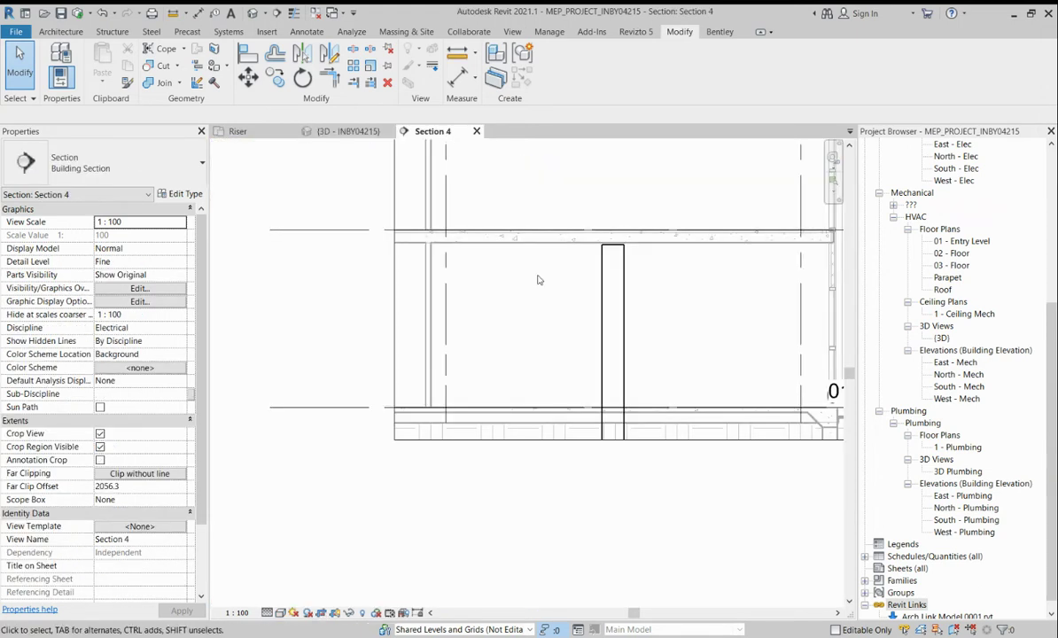
pyautogui.click(613, 339)
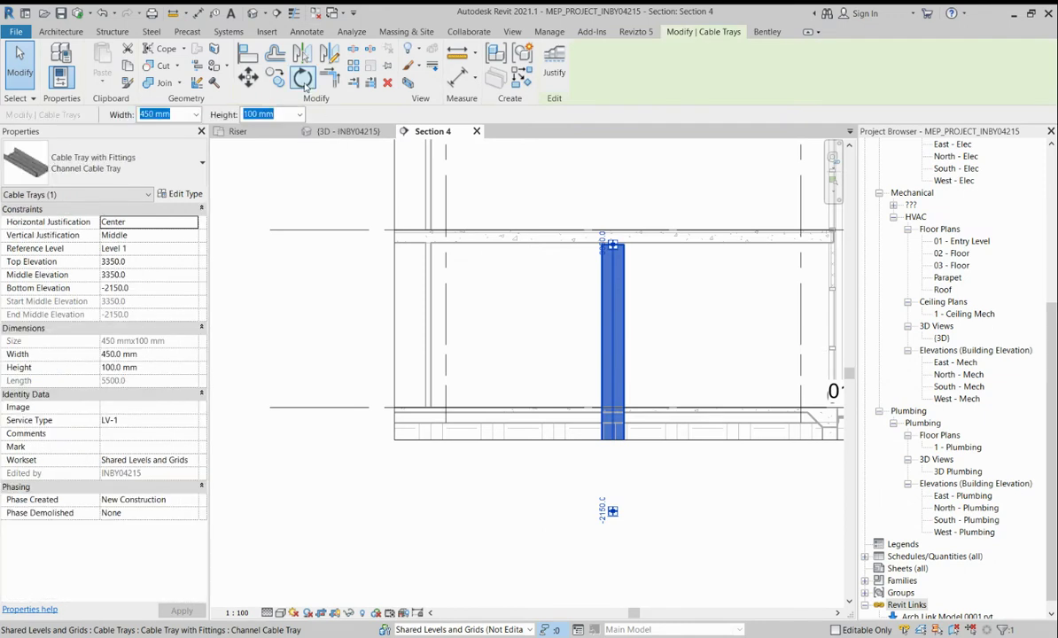
pyautogui.click(303, 79)
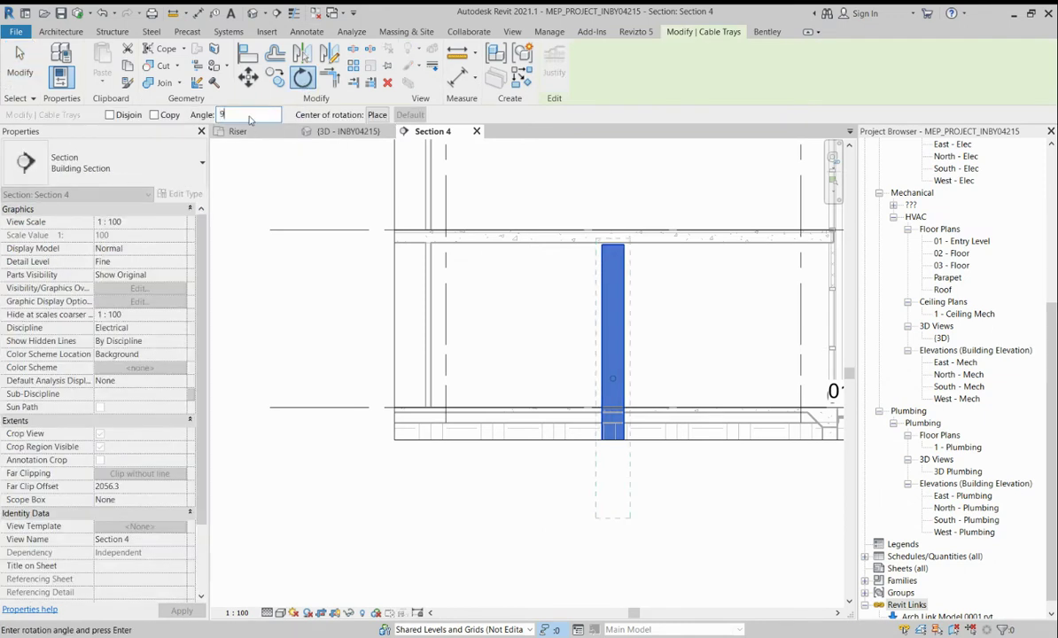
pyautogui.write('90')
pyautogui.press('Return')
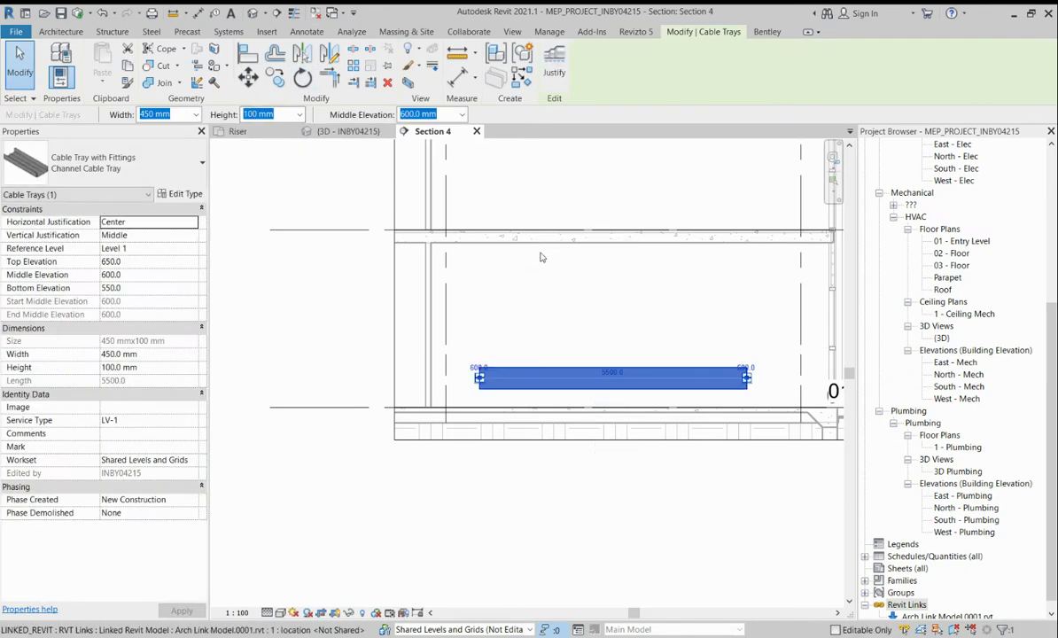
# - Examine the horizontal cable tray and its orientation against the stair wall from several angles in the 3D view
pyautogui.hotkey('ctrl', 'Tab')
pyautogui.scroll(-6, 555, 299)
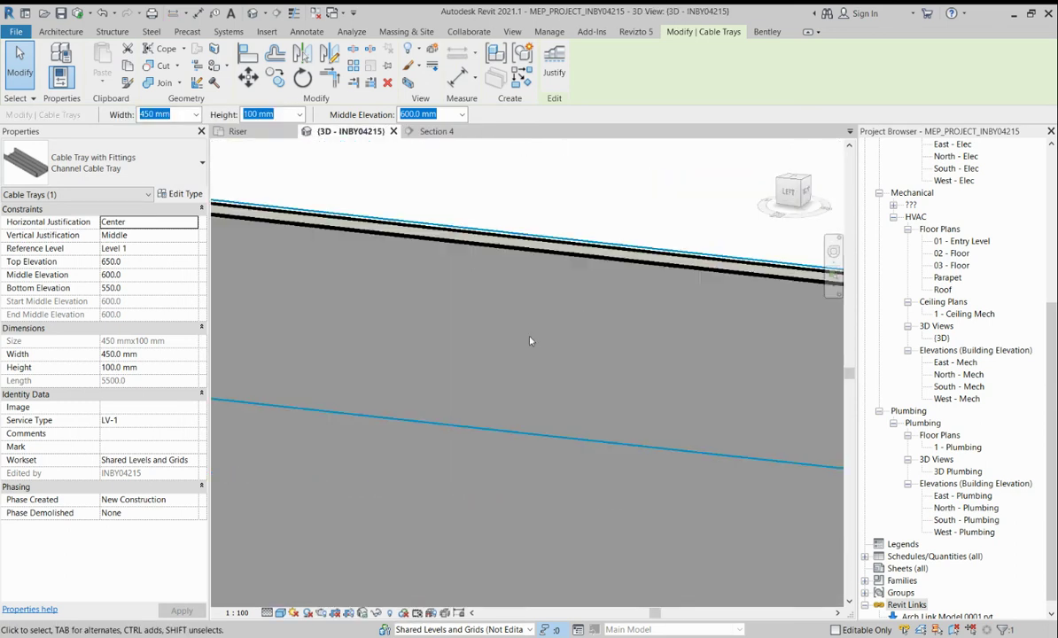
pyautogui.scroll(1, 517, 465)
pyautogui.click(486, 504)
pyautogui.keyDown('shift'); pyautogui.moveTo(486, 506); pyautogui.dragTo(671, 504, button='middle'); pyautogui.keyUp('shift')
pyautogui.keyDown('shift'); pyautogui.moveTo(628, 470); pyautogui.dragTo(453, 305, button='middle'); pyautogui.keyUp('shift')
pyautogui.click(488, 321)
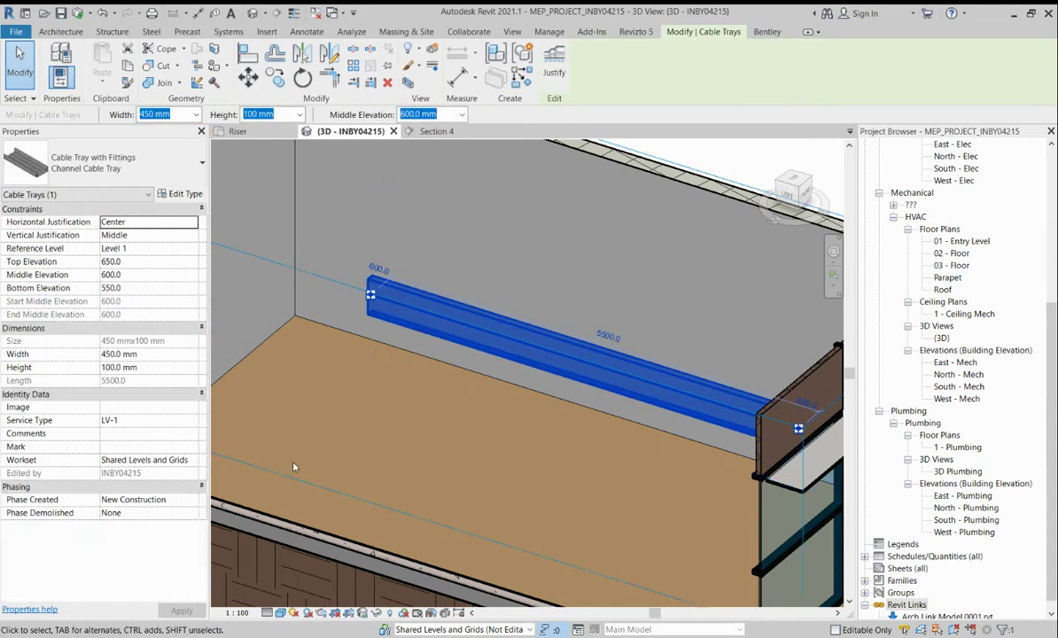
pyautogui.scroll(-4, 514, 236)
pyautogui.press('Escape')
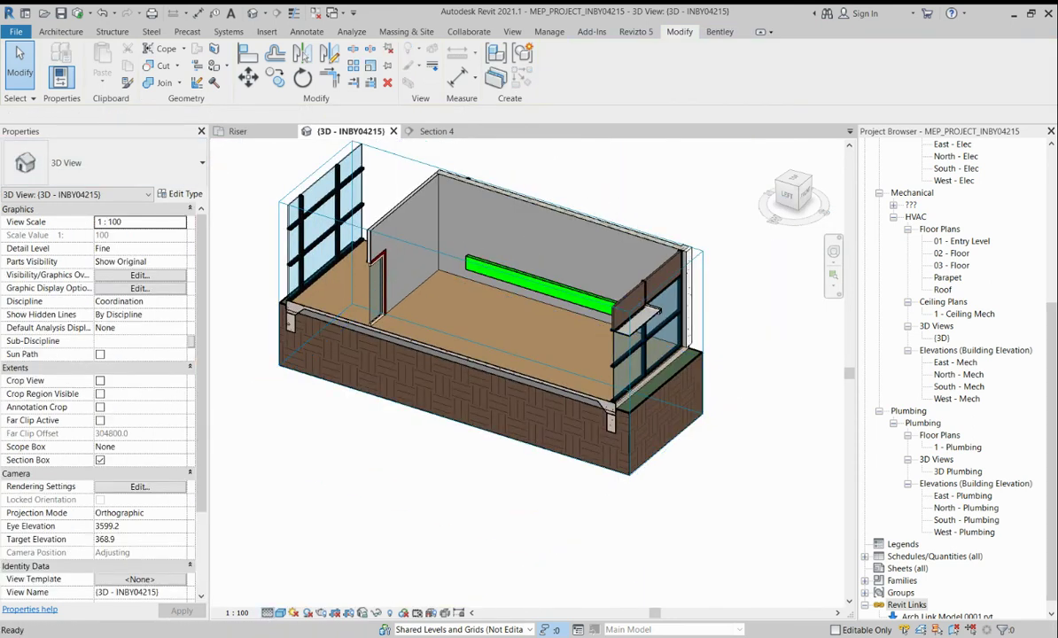
pyautogui.scroll(6, 646, 309)
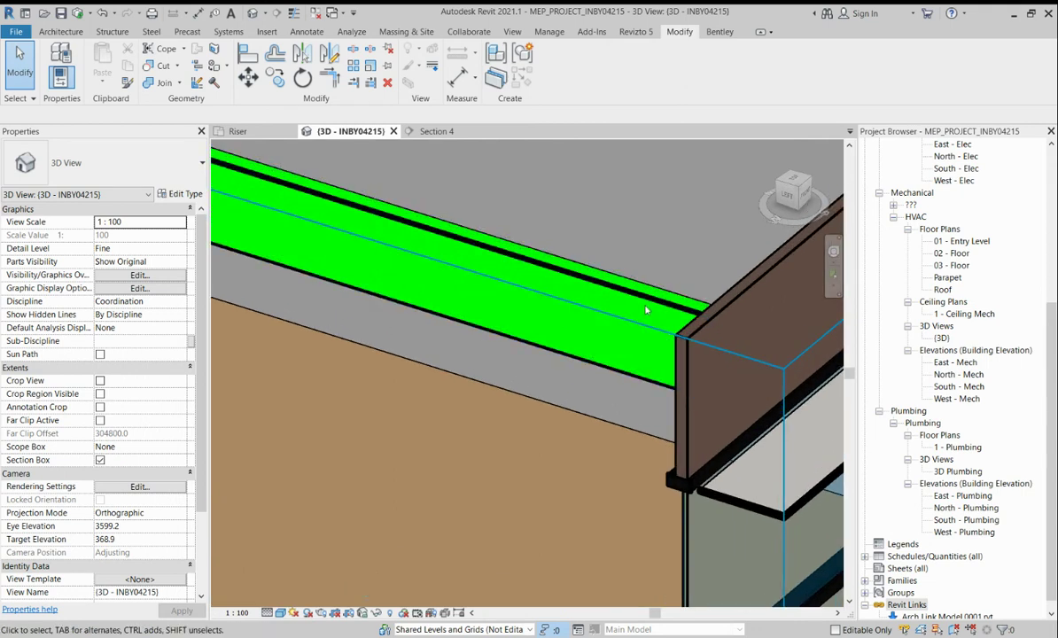
pyautogui.scroll(-6, 639, 340)
pyautogui.scroll(3, 620, 331)
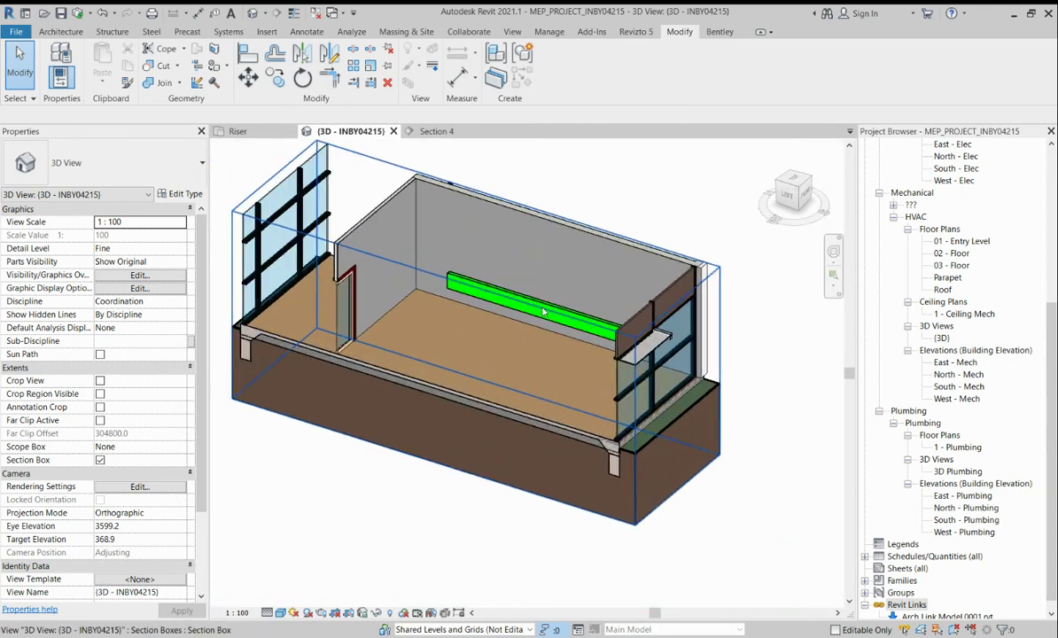
pyautogui.scroll(1, 619, 330)
pyautogui.scroll(-4, 653, 375)
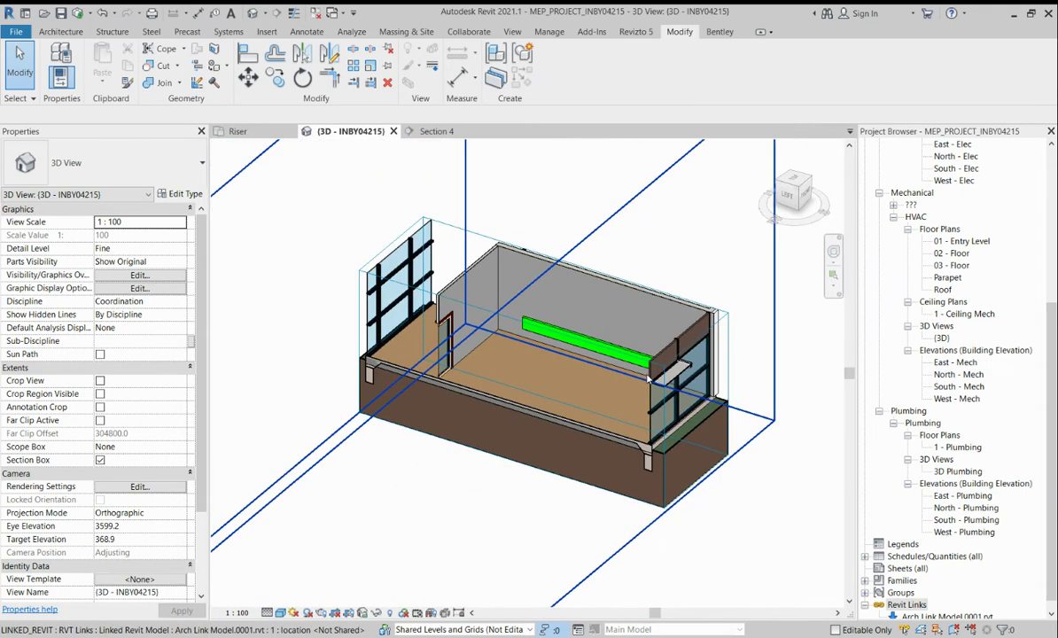
# - Pull in the section box's window-side face so it cuts through the cable tray, and view the tray's profile from the front
pyautogui.click(700, 415)
pyautogui.moveTo(700, 415); pyautogui.dragTo(667, 417)
pyautogui.scroll(2, 666, 417)
pyautogui.keyDown('shift'); pyautogui.moveTo(673, 434); pyautogui.dragTo(575, 345, button='middle'); pyautogui.keyUp('shift')
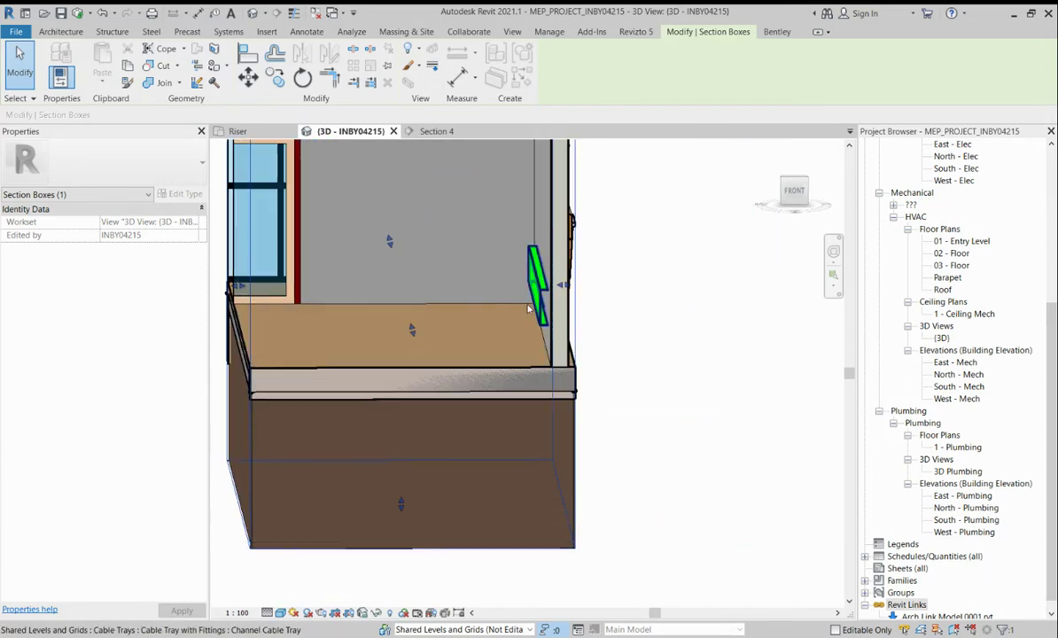
pyautogui.scroll(4, 549, 298)
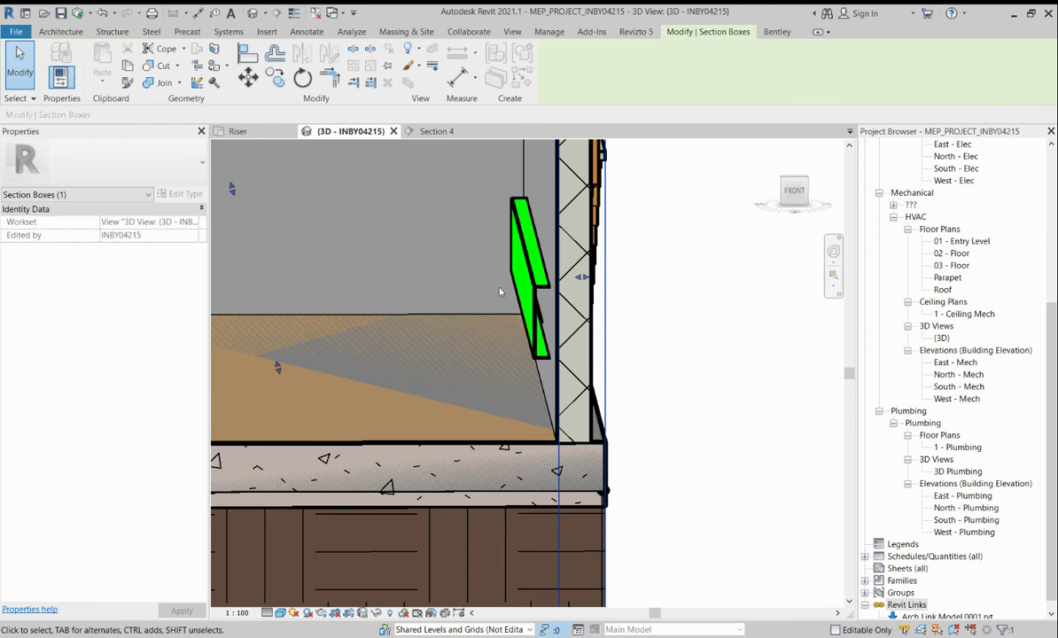
# - In the Riser plan, mirror a copy of the cable tray about its room-side edge and delete the original tray
pyautogui.click(235, 131)
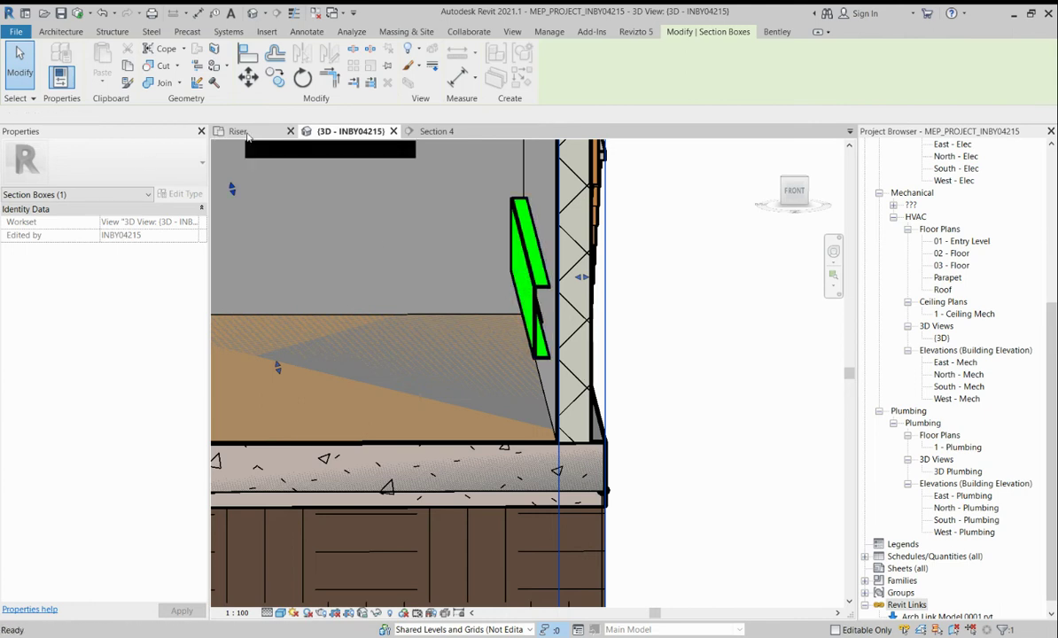
pyautogui.scroll(-3, 508, 361)
pyautogui.scroll(6, 503, 293)
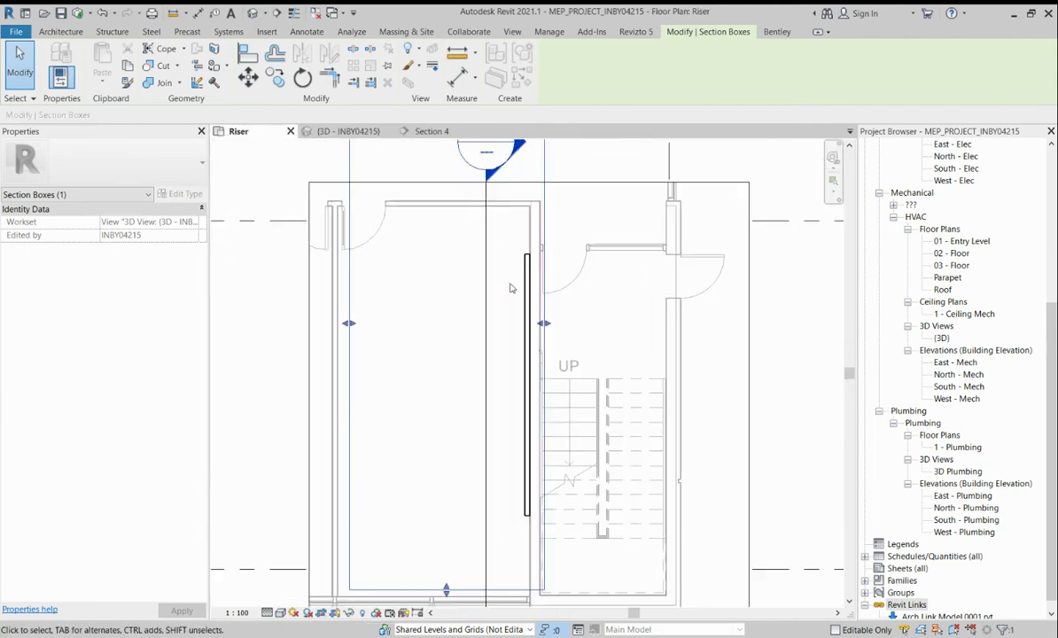
pyautogui.click(525, 293)
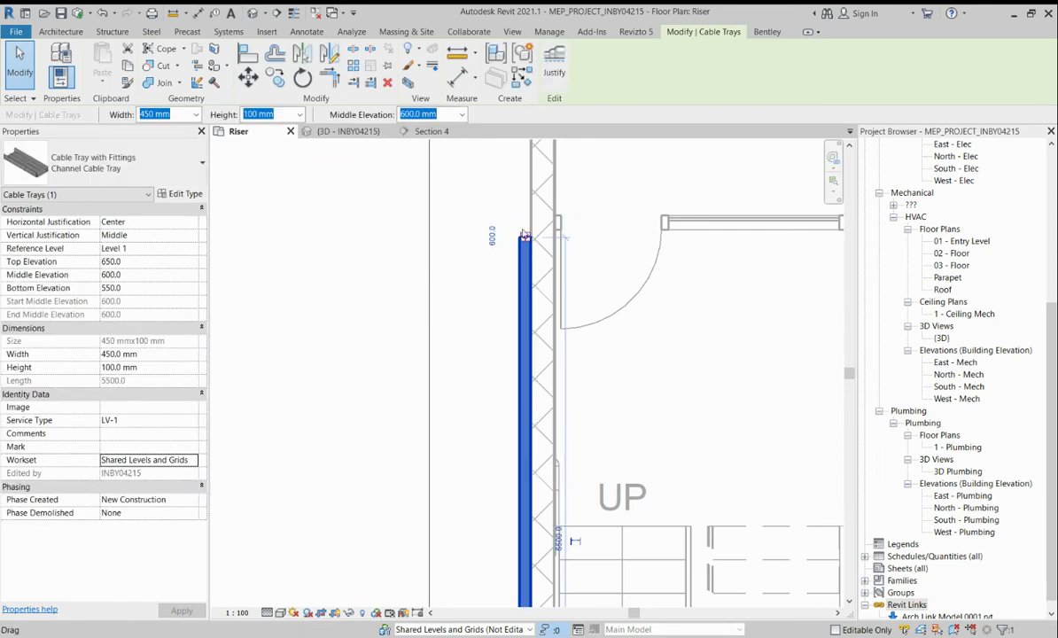
pyautogui.click(302, 54)
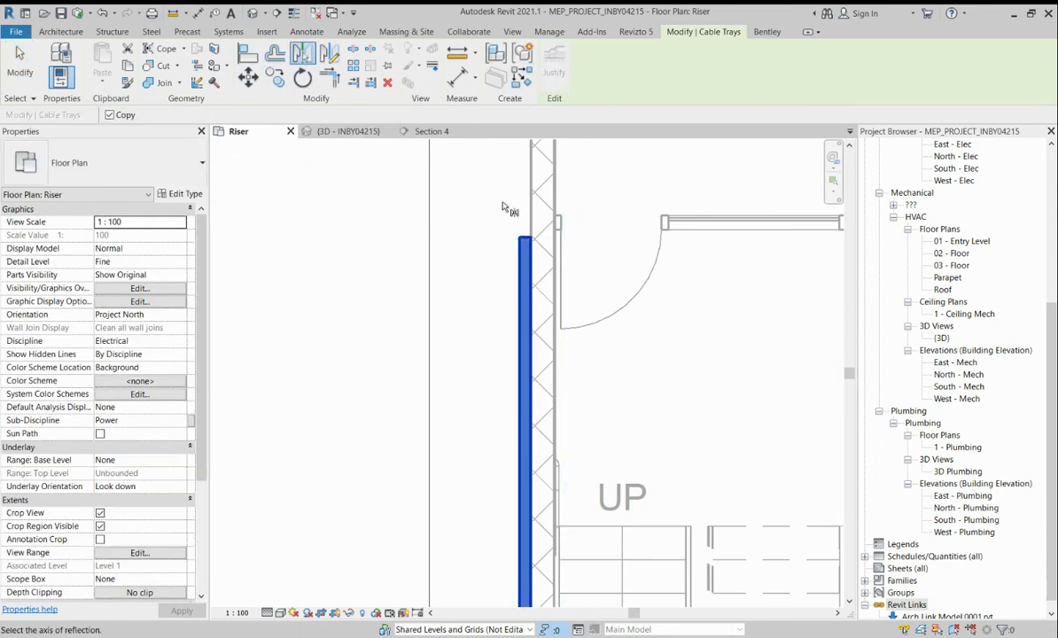
pyautogui.scroll(2, 505, 234)
pyautogui.click(529, 252)
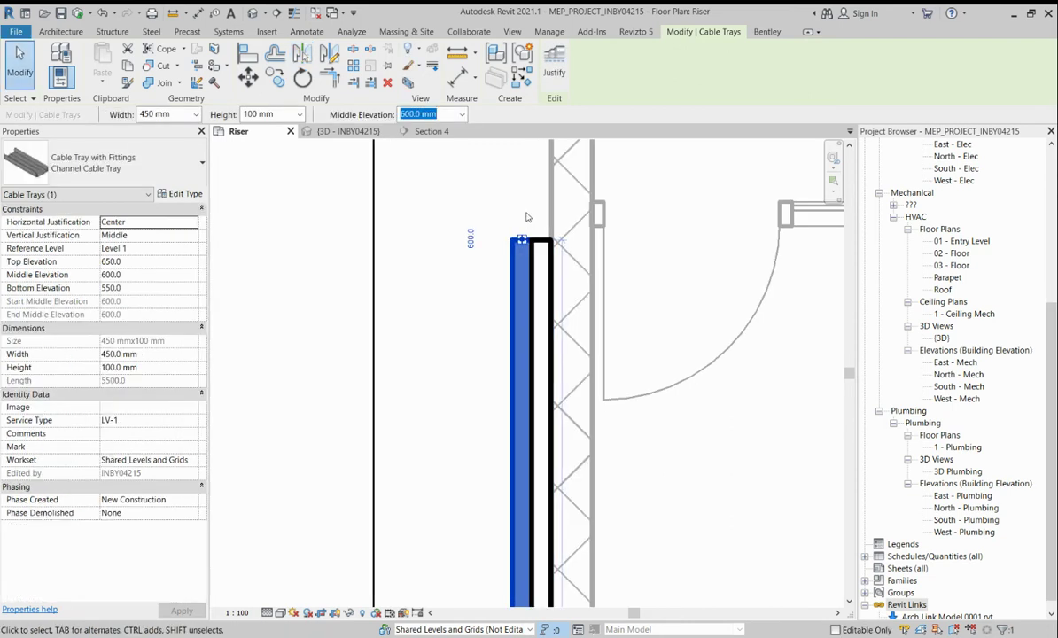
pyautogui.click(546, 244)
pyautogui.press('Delete')
# - Align the wall-side edge of the mirrored cable tray with the room-side face of the stair wall
pyautogui.press('l')
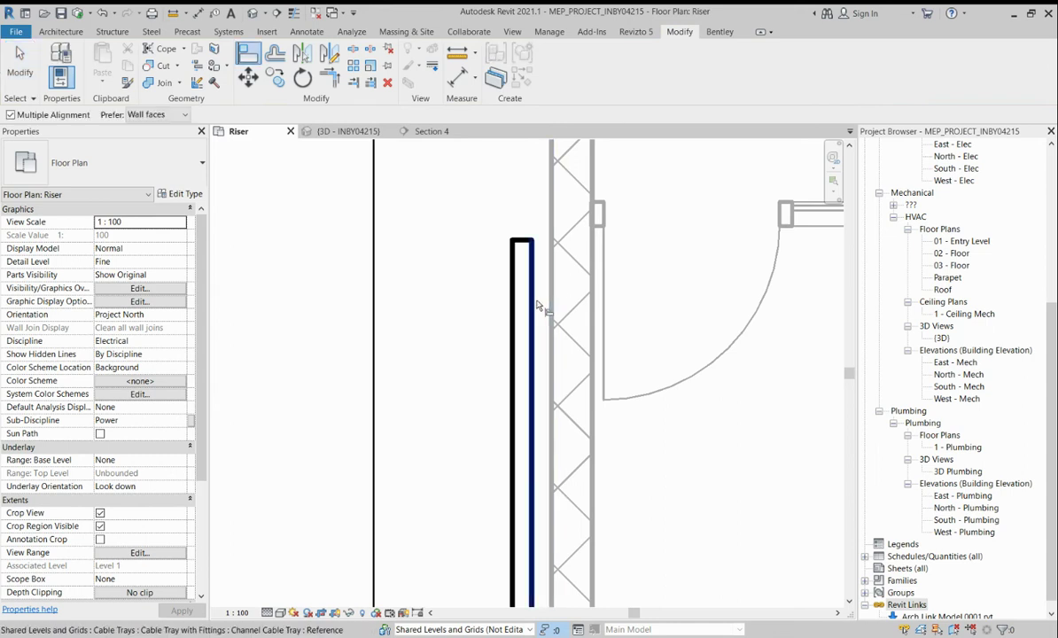
pyautogui.click(535, 306)
pyautogui.press('Escape')
pyautogui.press('Escape')
pyautogui.press('a')
pyautogui.press('l')
pyautogui.click(536, 302)
pyautogui.click(532, 292)
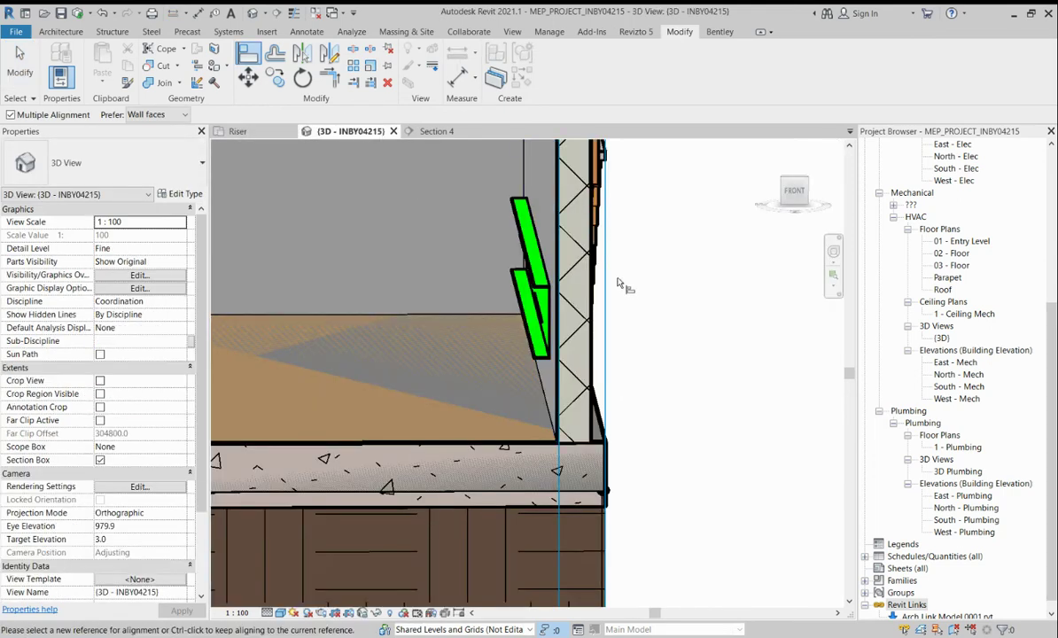
# - Check the mirrored cable tray's channel direction in the 3D view and return to the Riser plan without the alignment command
pyautogui.scroll(-2, 622, 288)
pyautogui.scroll(1, 578, 330)
pyautogui.moveTo(570, 329)
pyautogui.mouseDown(button='middle')
pyautogui.moveTo(588, 322)
pyautogui.moveTo(589, 246)
pyautogui.mouseUp(button='middle')
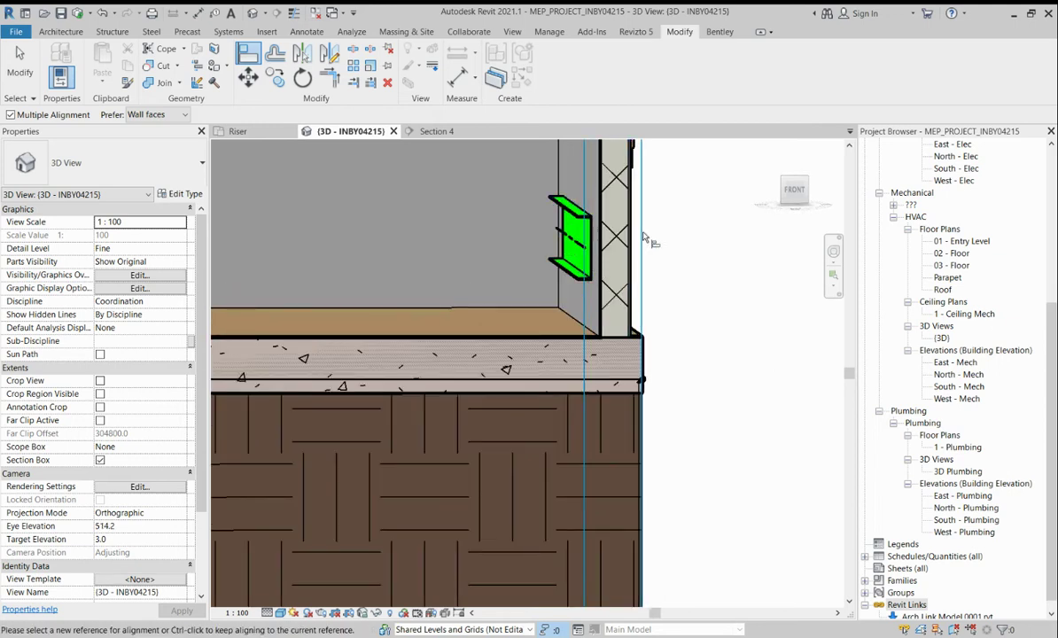
pyautogui.scroll(-5, 644, 237)
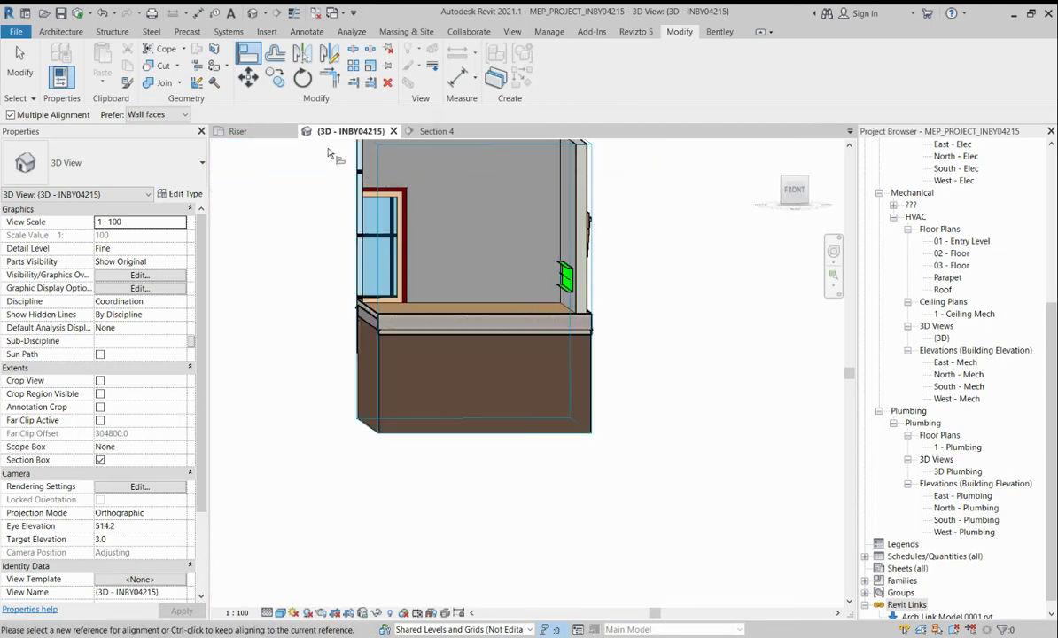
pyautogui.click(237, 131)
pyautogui.scroll(-3, 549, 266)
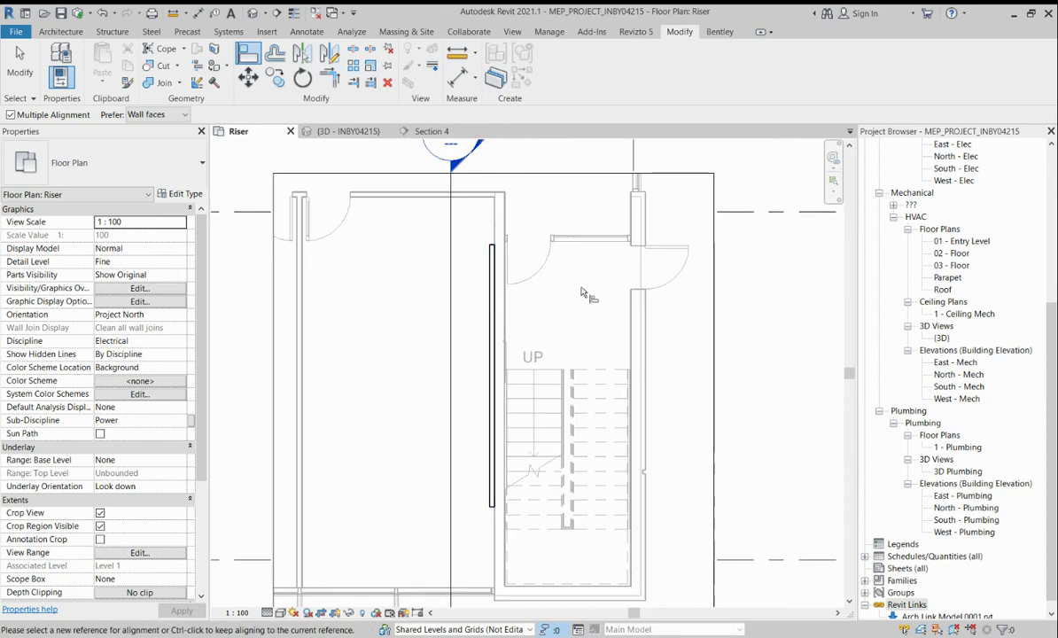
pyautogui.press('Escape')
pyautogui.scroll(1, 519, 297)
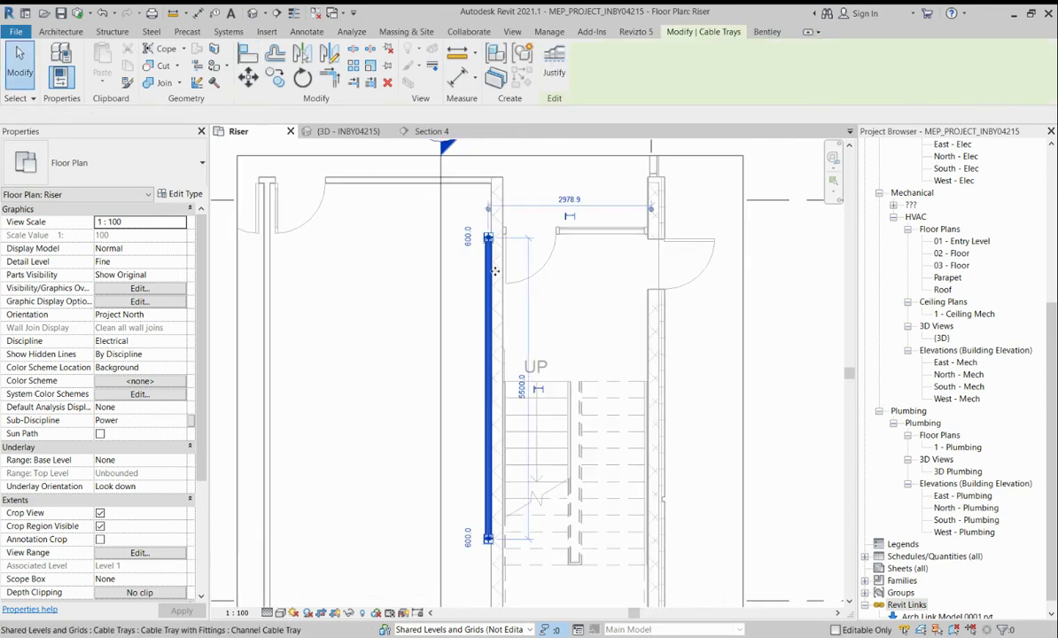
# - Try to shift the horizontal cable tray slightly in the Riser plan, and undo the shift
pyautogui.click(490, 301)
pyautogui.moveTo(490, 301); pyautogui.dragTo(488, 304)
pyautogui.hotkey('ctrl', 'z')
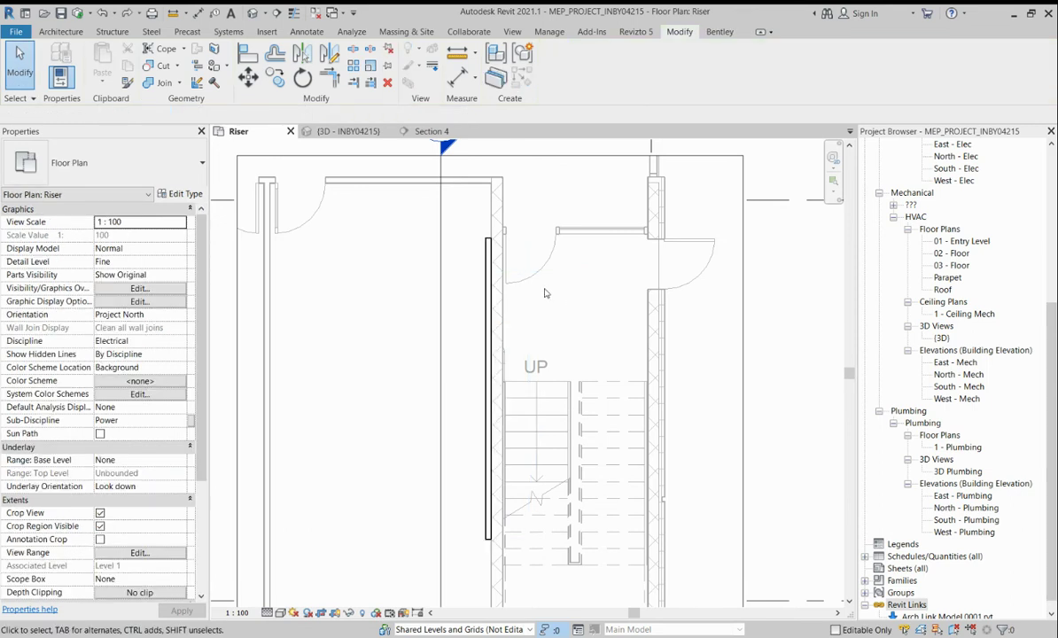
# - Move the horizontal cable tray along the stair wall in the Riser plan, further from the door and towards the stairs
pyautogui.scroll(2, 501, 272)
pyautogui.click(483, 285)
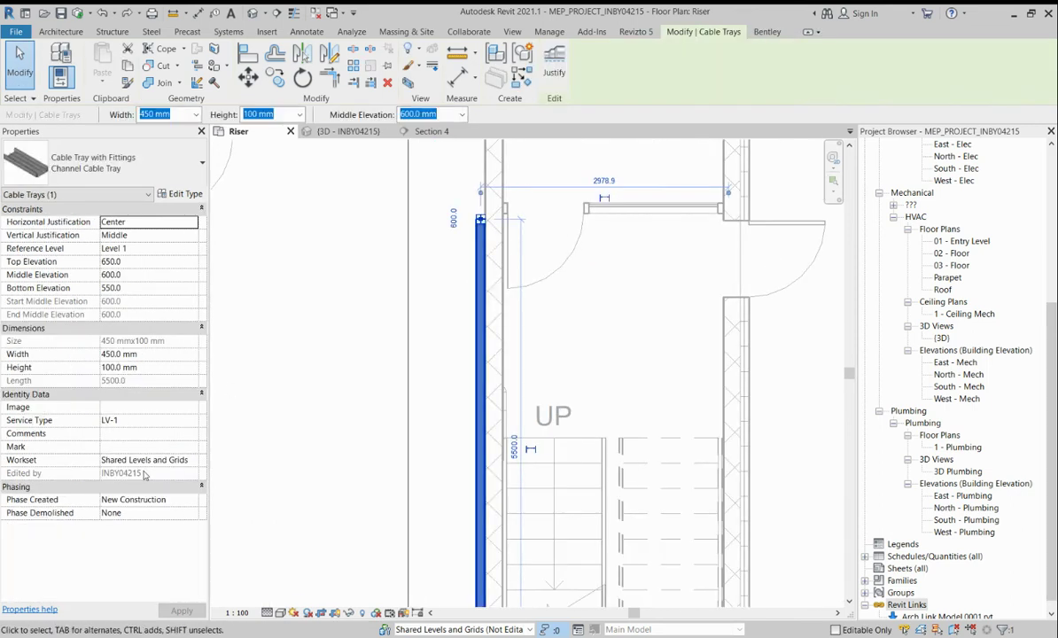
pyautogui.scroll(-3, 509, 372)
pyautogui.scroll(3, 484, 549)
pyautogui.scroll(-2, 461, 455)
pyautogui.click(465, 457)
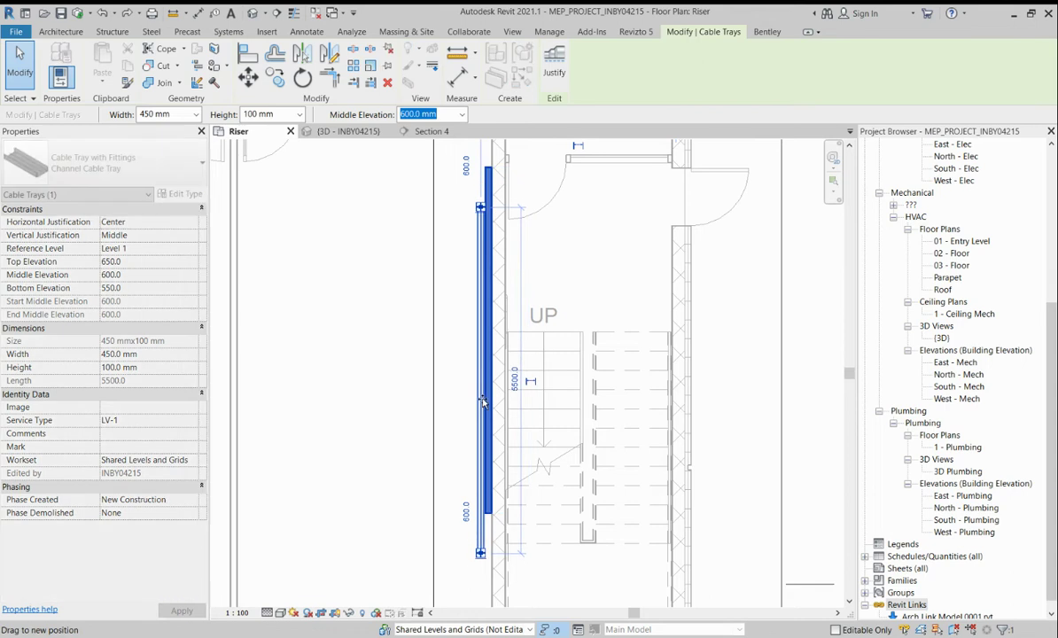
pyautogui.click(455, 390)
# - Draw a 450 × 100 mm channel cable tray straight across the room in the Riser plan at 3000 mm middle elevation
pyautogui.scroll(-3, 458, 394)
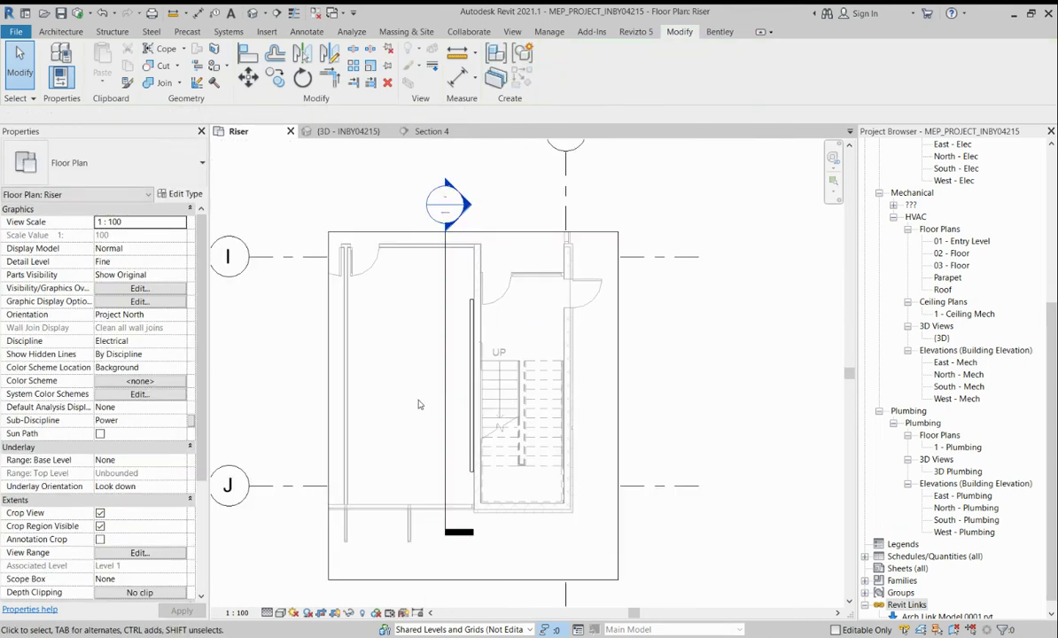
pyautogui.scroll(-1, 419, 404)
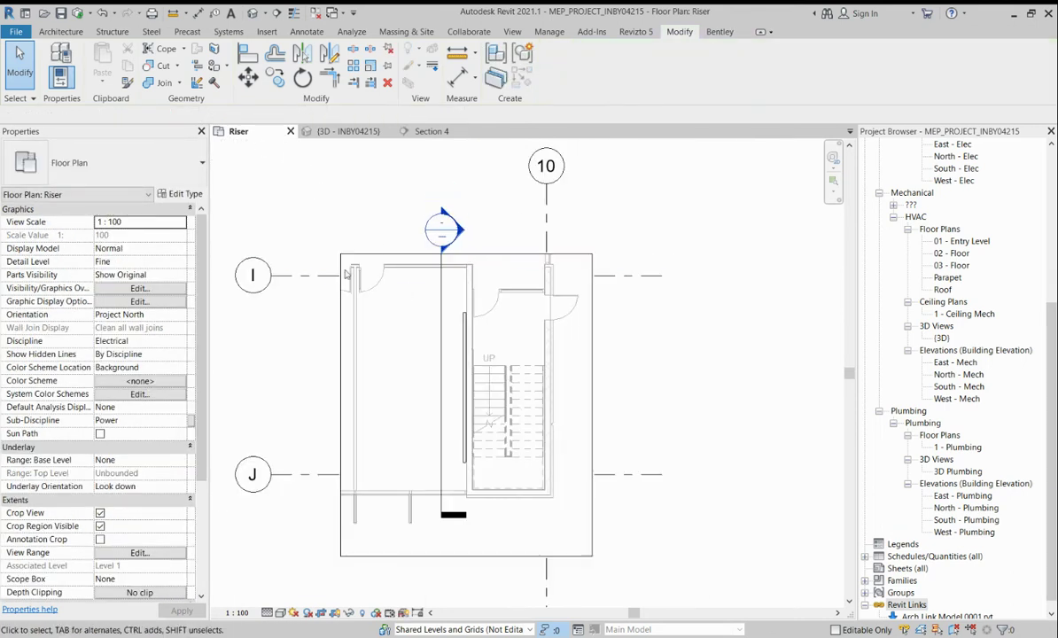
pyautogui.click(227, 33)
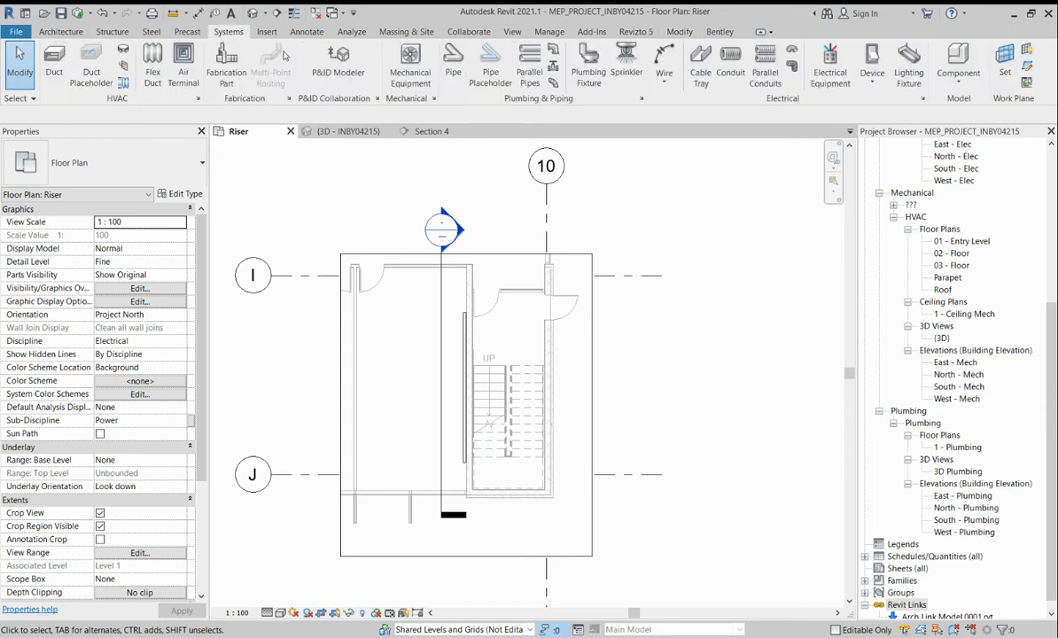
pyautogui.click(701, 66)
pyautogui.scroll(3, 384, 302)
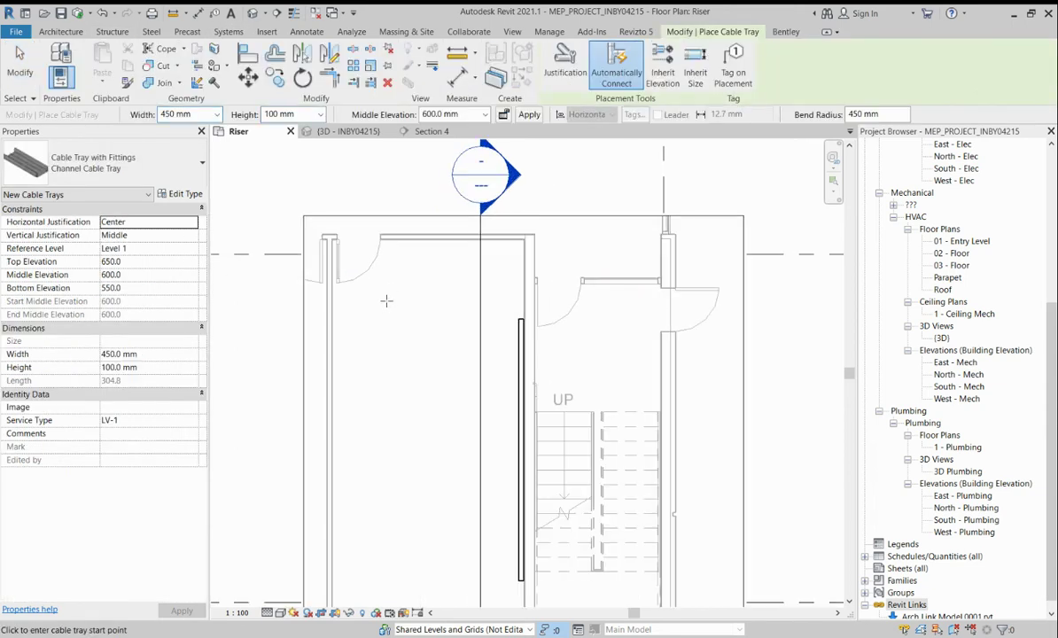
pyautogui.click(360, 293)
pyautogui.scroll(1, 492, 294)
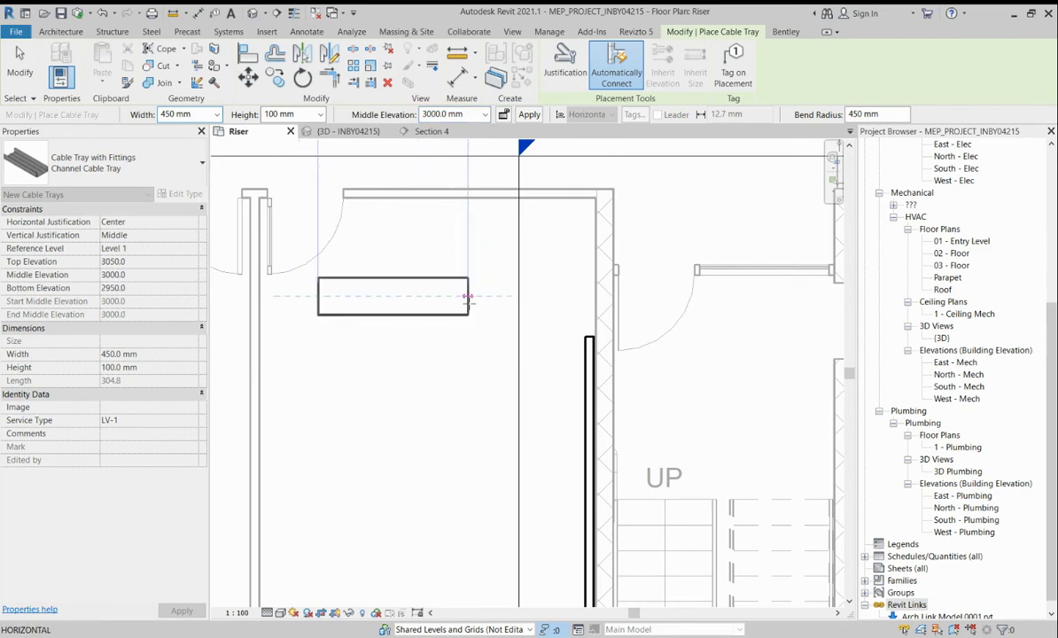
pyautogui.click(492, 295)
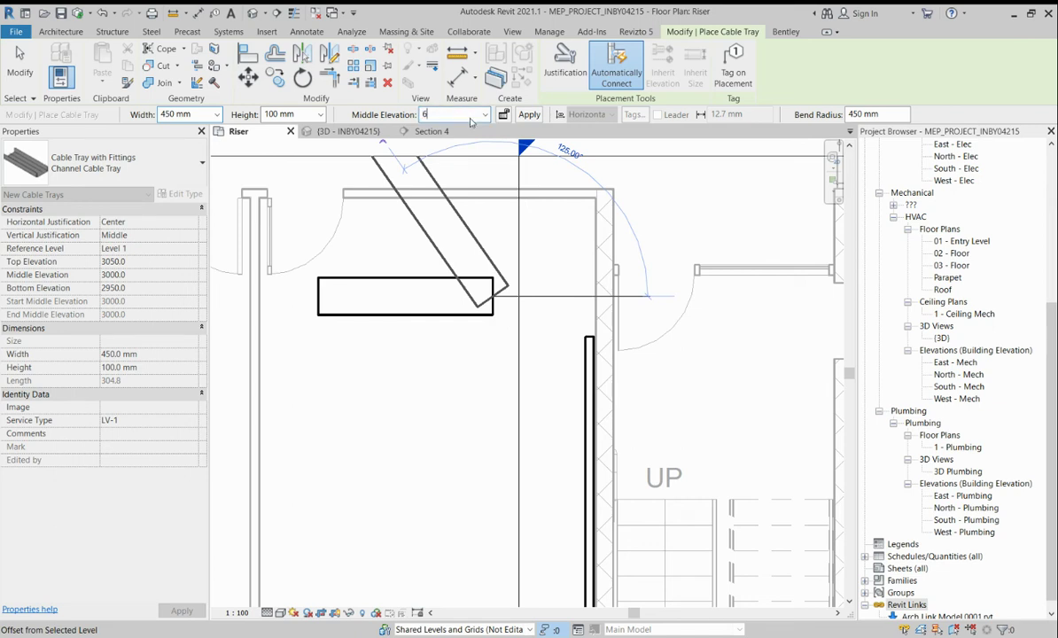
# - Continue the cable tray straight towards the stair wall at 600 mm middle elevation, then end the tray placement
pyautogui.click(542, 297)
pyautogui.press('Escape')
pyautogui.press('Escape')
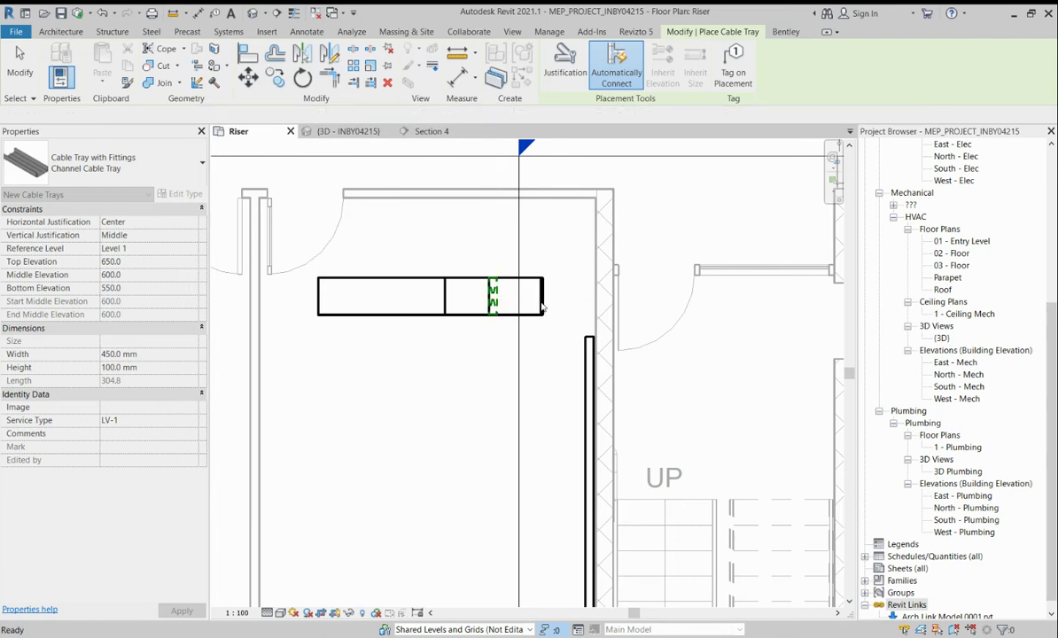
# - Isolate the stepped cable tray run with its bends and the stair wall tray in a 3D selection box
pyautogui.moveTo(309, 253); pyautogui.dragTo(484, 341)
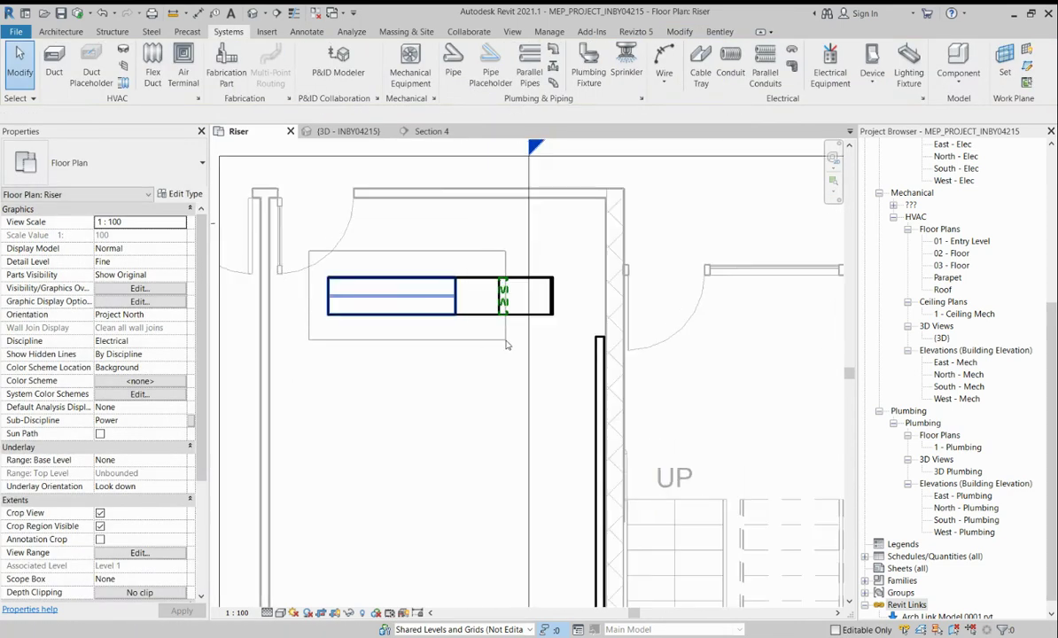
pyautogui.moveTo(560, 349); pyautogui.dragTo(560, 350)
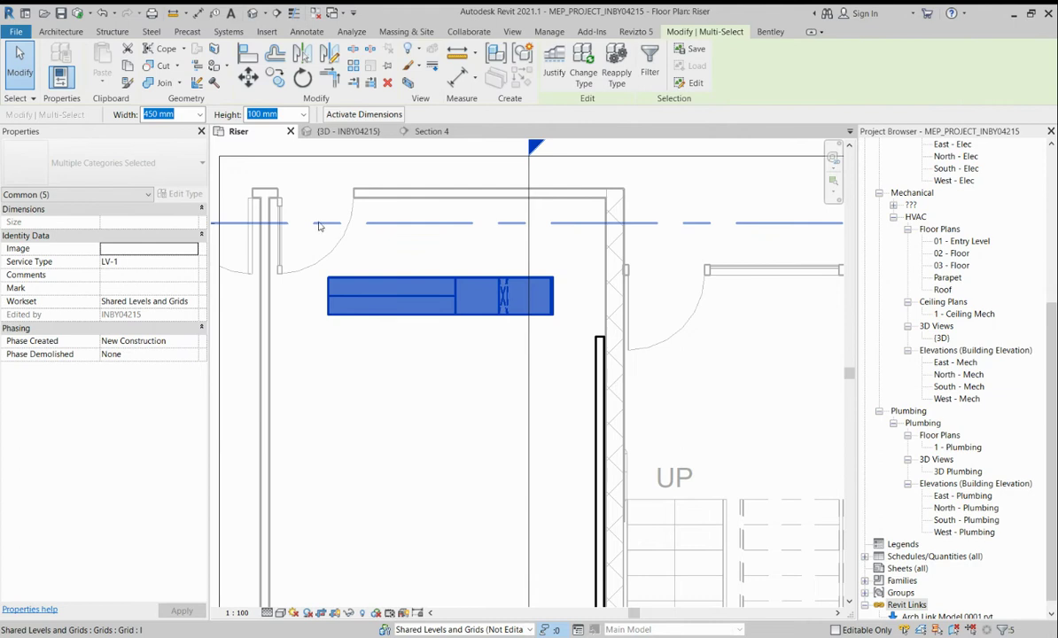
pyautogui.scroll(-2, 320, 226)
pyautogui.press('Escape')
pyautogui.moveTo(481, 504); pyautogui.dragTo(481, 503)
pyautogui.click(409, 81)
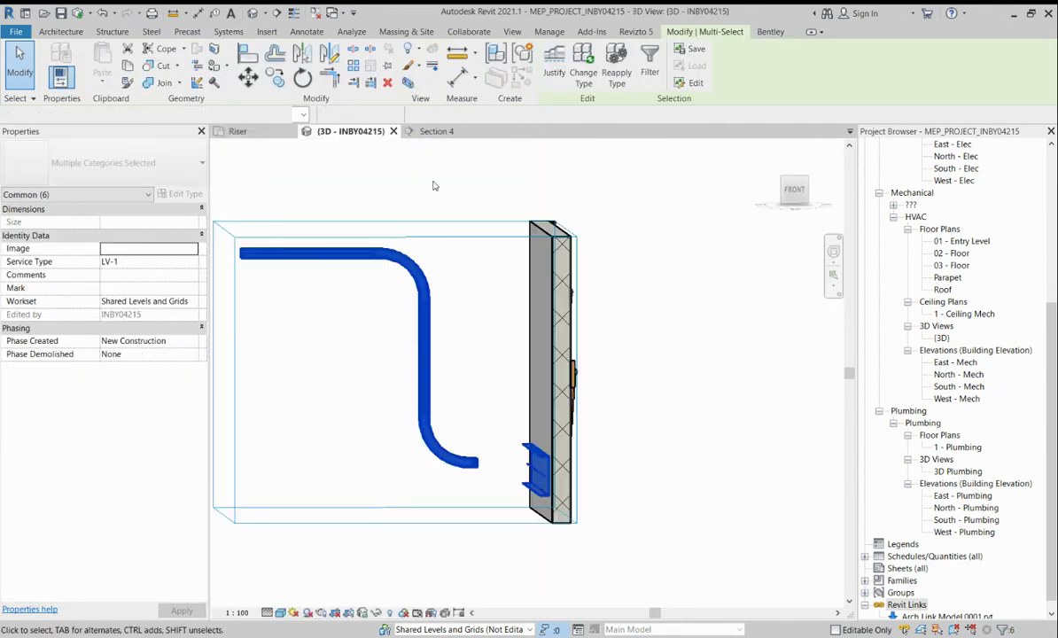
pyautogui.press('Escape')
pyautogui.scroll(2, 462, 402)
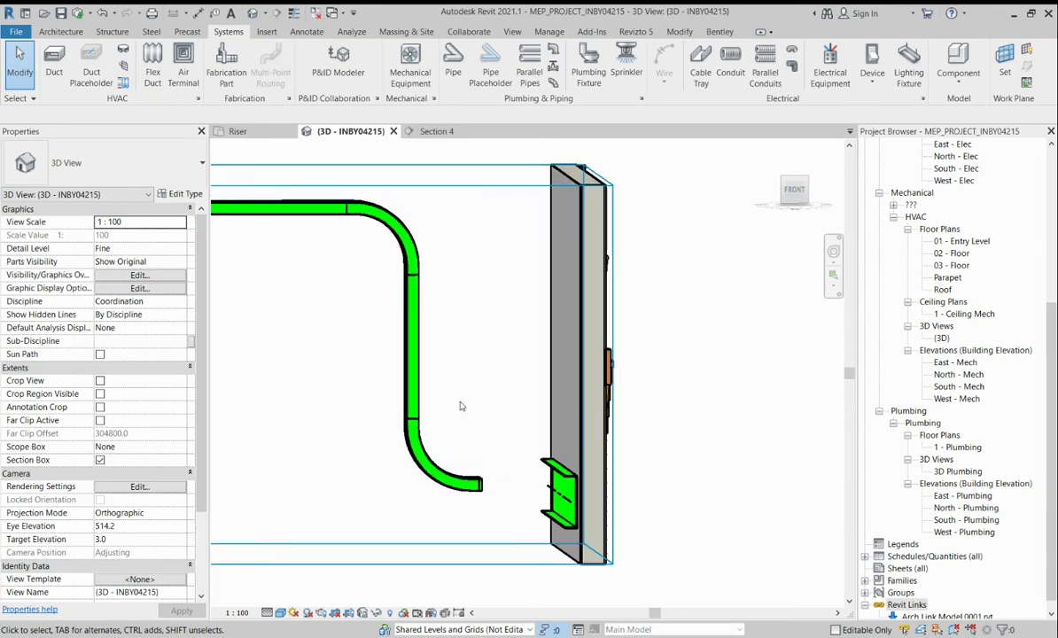
# - Delete the lower vertical bend of the stepped tray run and the short leftover tray piece at its end
pyautogui.keyDown('shift'); pyautogui.moveTo(458, 409); pyautogui.dragTo(456, 459, button='middle'); pyautogui.keyUp('shift')
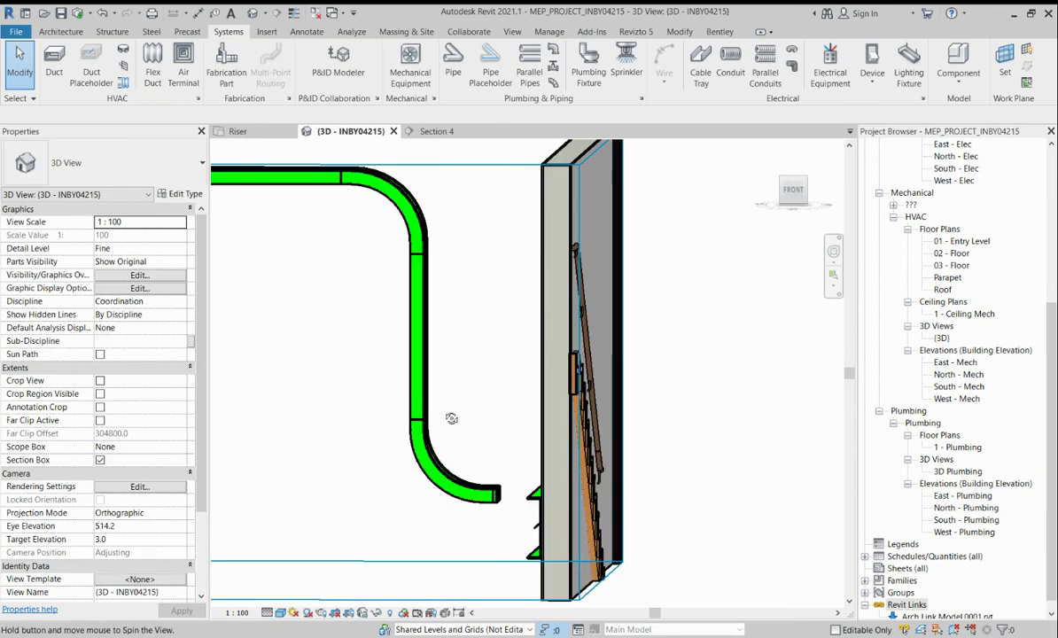
pyautogui.click(452, 477)
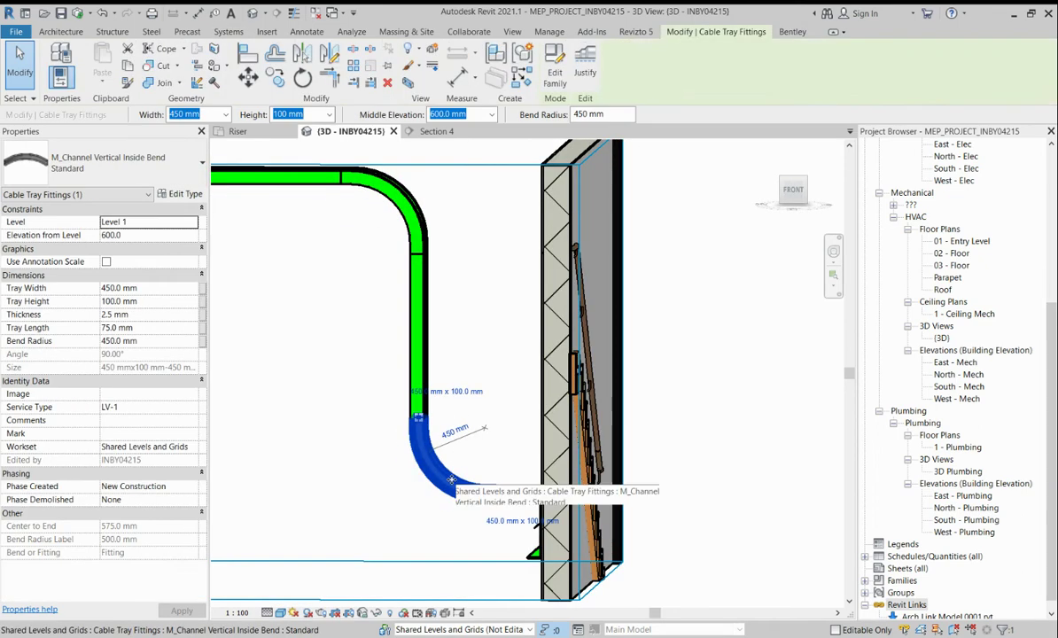
pyautogui.press('Delete')
pyautogui.scroll(3, 420, 433)
pyautogui.scroll(-2, 511, 492)
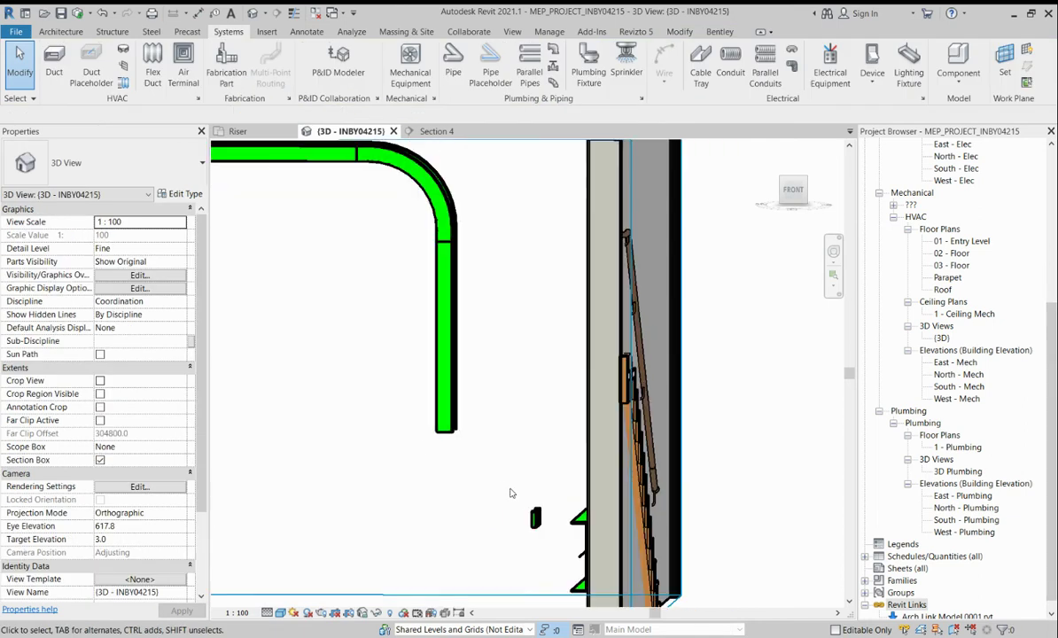
pyautogui.click(549, 560)
pyautogui.press('Delete')
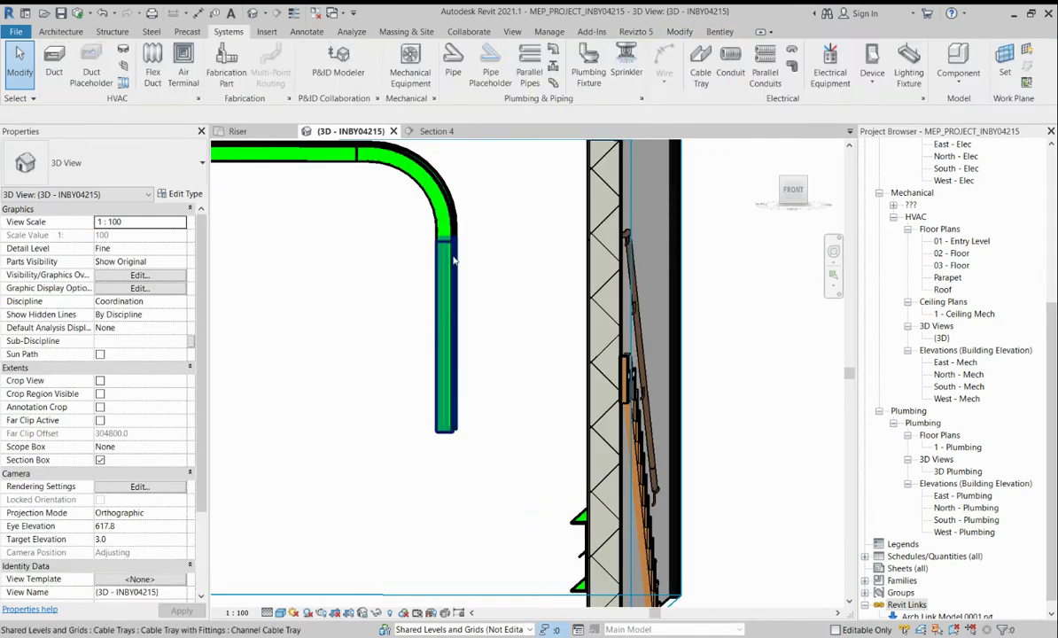
# - Change the remaining upper bend's type to M_Channel Vertical Inside Bend, Standard, and check the channel direction in 3D
pyautogui.click(450, 208)
pyautogui.click(105, 162)
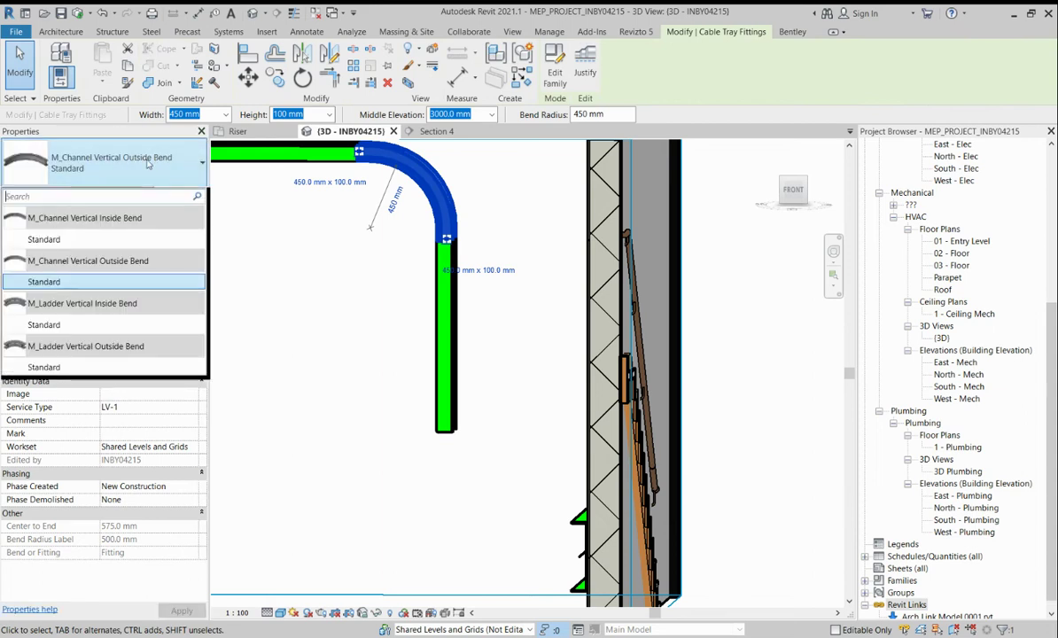
pyautogui.click(60, 245)
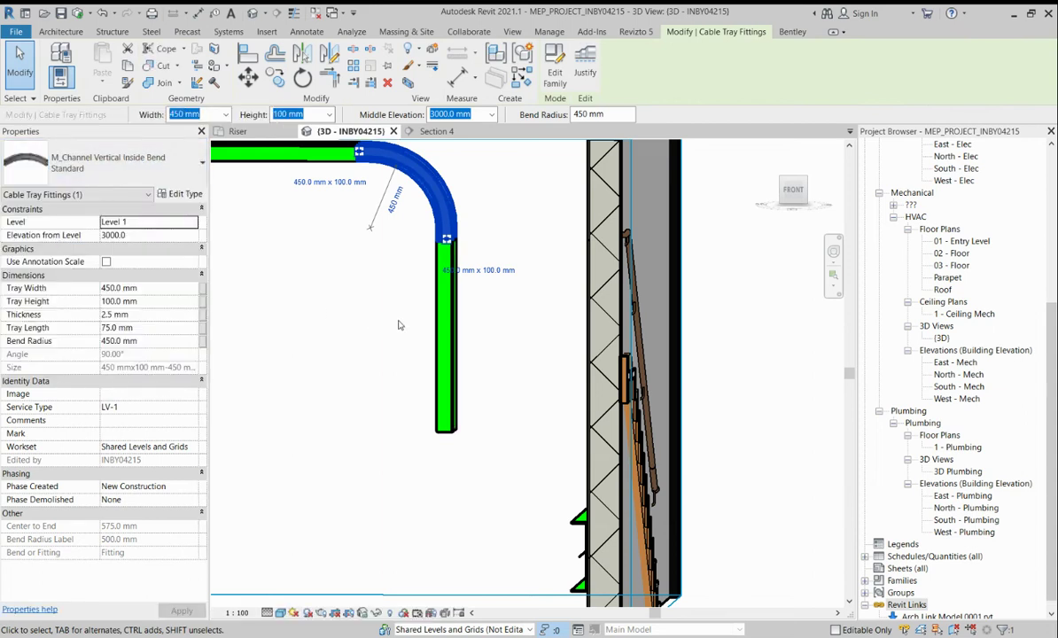
pyautogui.click(374, 303)
pyautogui.scroll(-2, 451, 330)
pyautogui.keyDown('shift'); pyautogui.moveTo(398, 355); pyautogui.dragTo(437, 378, button='middle'); pyautogui.keyUp('shift')
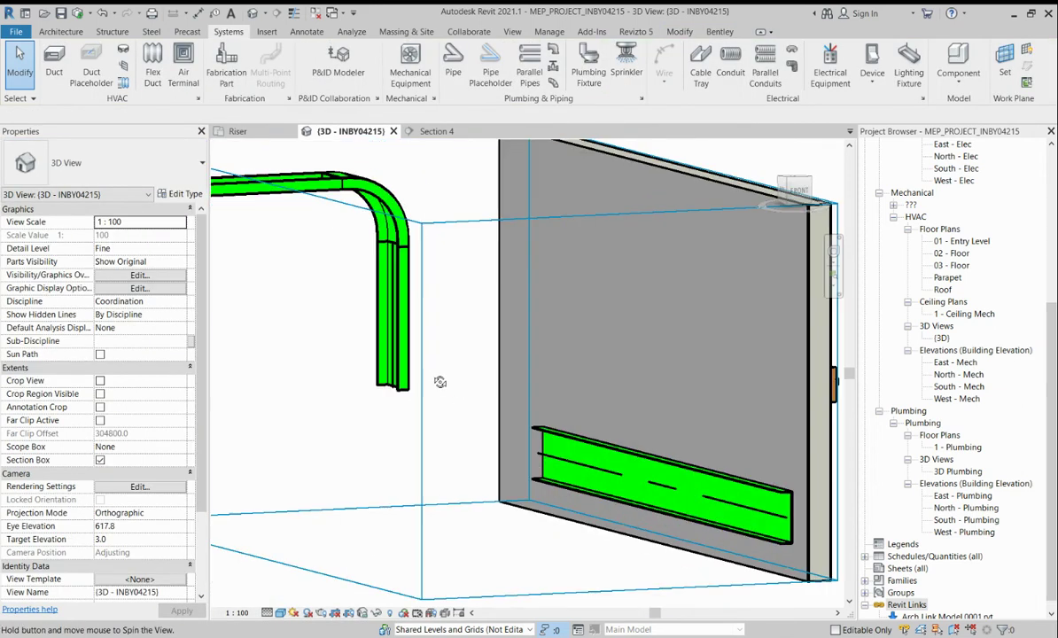
pyautogui.scroll(-4, 529, 390)
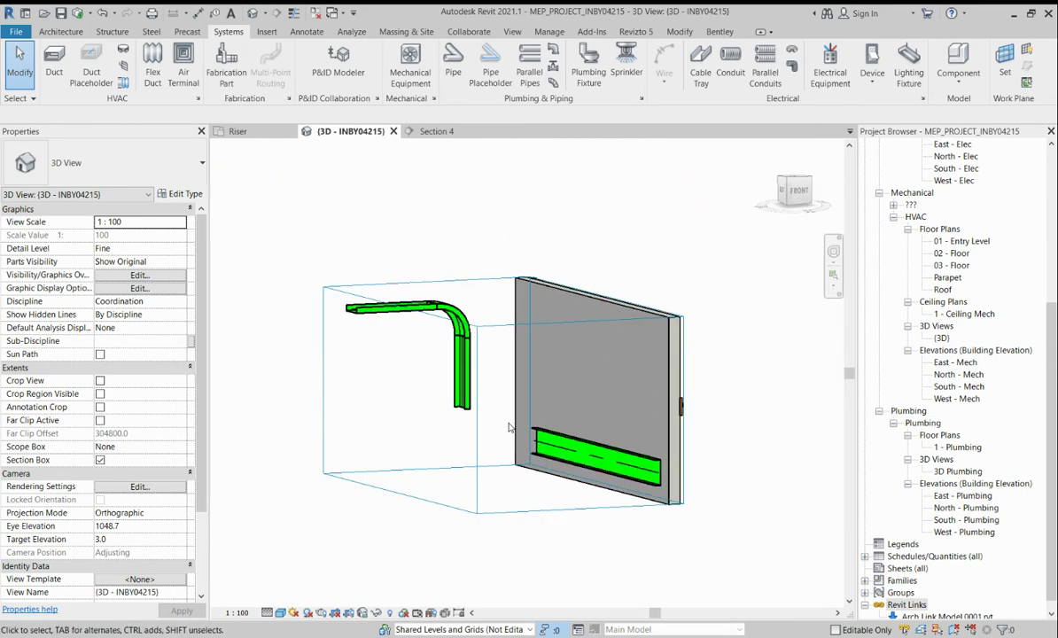
# - In the Riser plan, copy the tray with its bend and vertical drop straight down to the far end of the wall tray
pyautogui.click(238, 131)
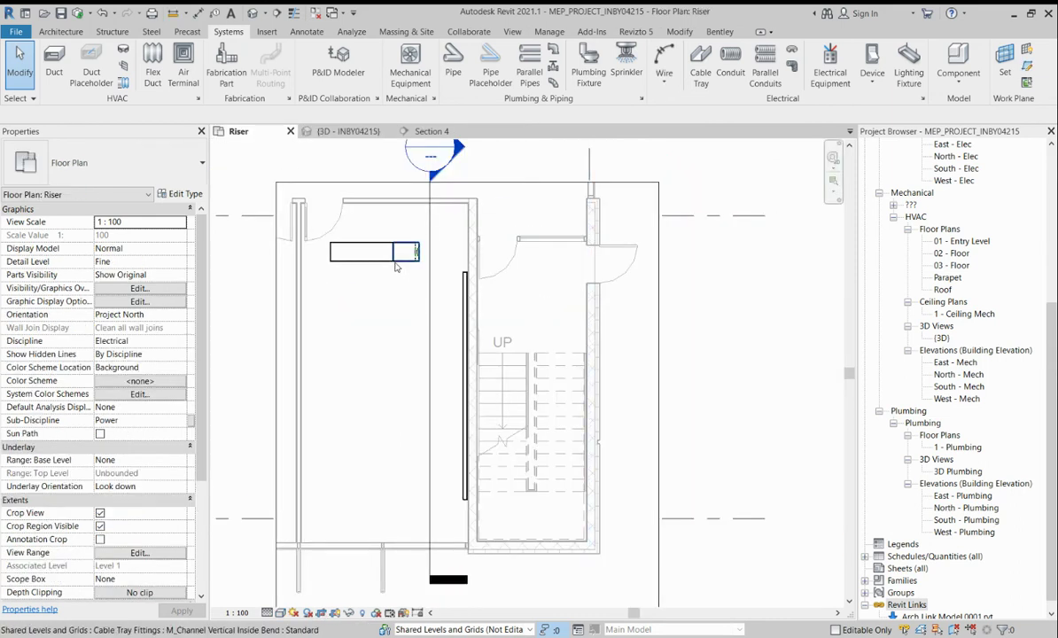
pyautogui.scroll(2, 416, 259)
pyautogui.scroll(-2, 460, 267)
pyautogui.moveTo(282, 203); pyautogui.dragTo(419, 293)
pyautogui.press('c')
pyautogui.press('o')
pyautogui.click(433, 271)
pyautogui.scroll(1, 432, 403)
pyautogui.moveTo(433, 408); pyautogui.dragTo(454, 295, button='middle')
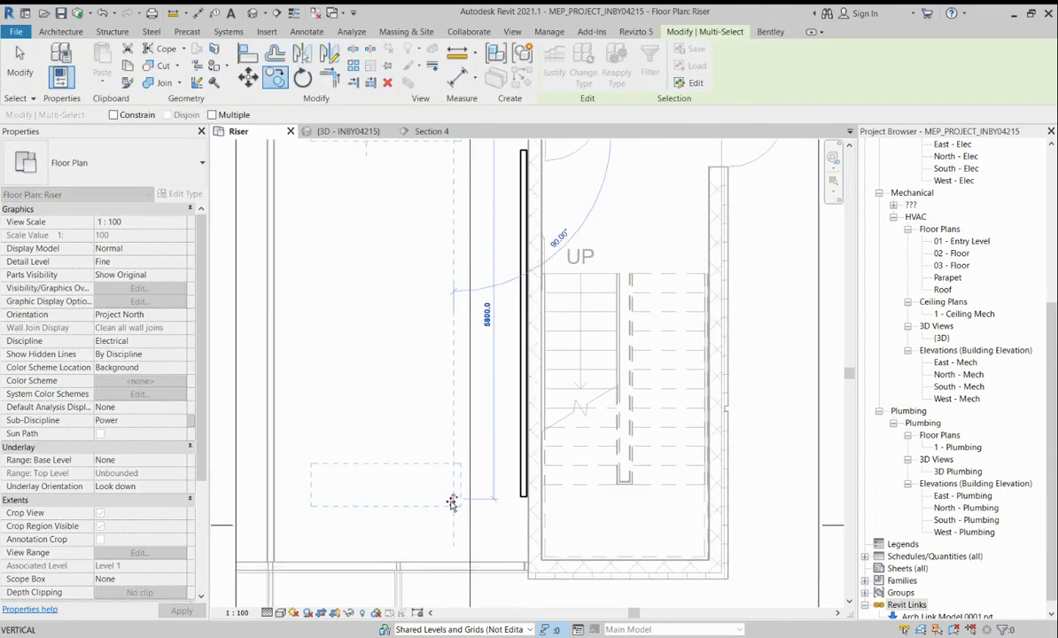
pyautogui.click(452, 514)
pyautogui.scroll(-2, 470, 496)
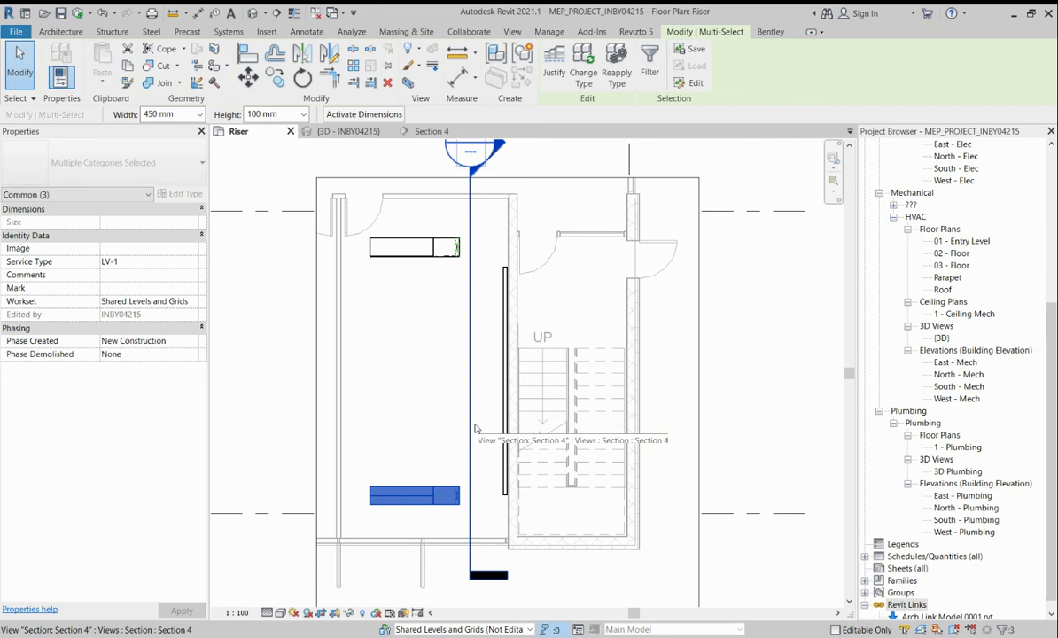
pyautogui.press('Escape')
# - Align the original vertical drop near the door to the room-side face of the stair wall
pyautogui.scroll(1, 465, 241)
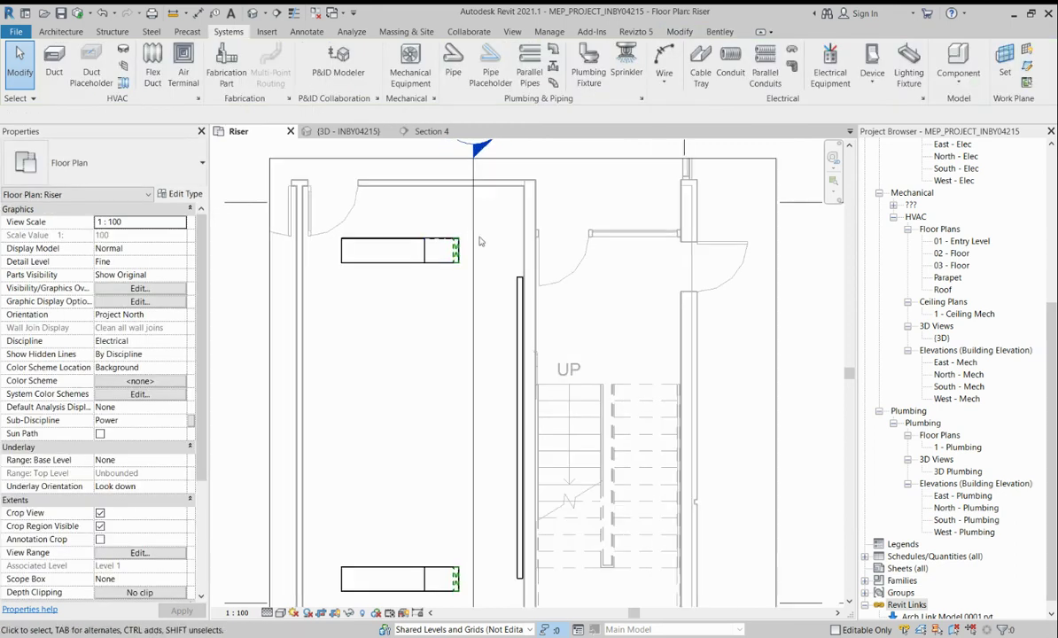
pyautogui.press('a')
pyautogui.press('l')
pyautogui.scroll(2, 523, 248)
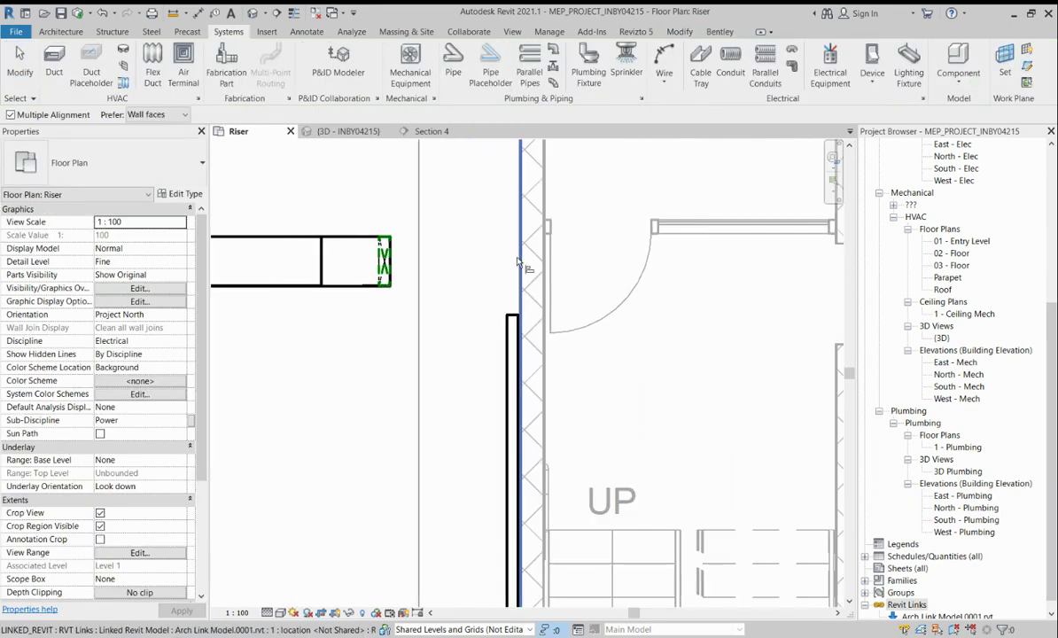
pyautogui.scroll(1, 423, 270)
pyautogui.click(379, 276)
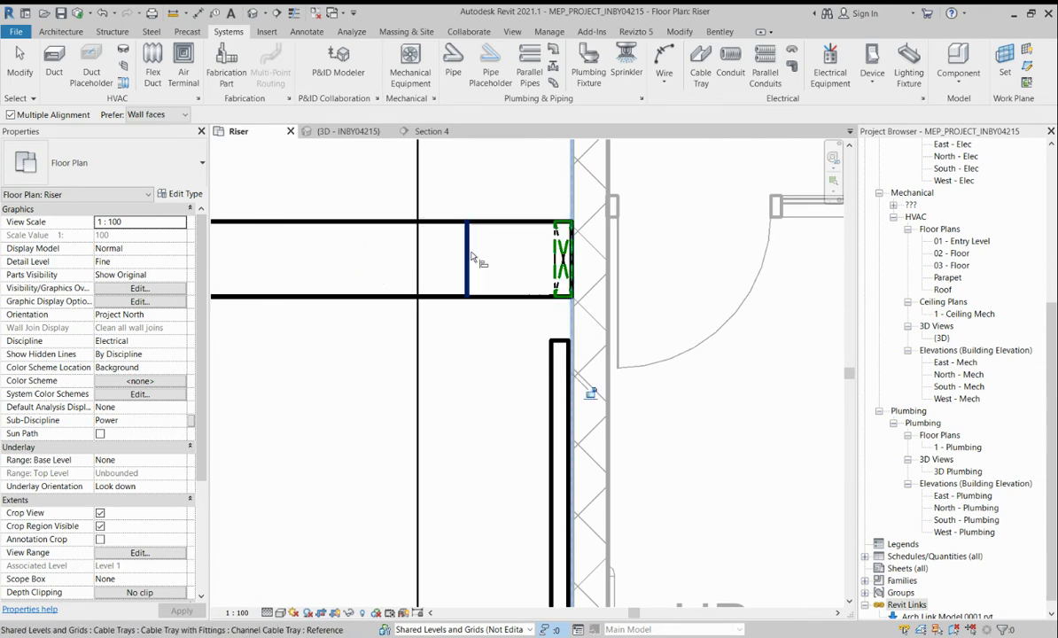
# - Align the copied vertical drop to the same stair wall face and end the alignment
pyautogui.scroll(-2, 496, 250)
pyautogui.moveTo(518, 224); pyautogui.dragTo(529, 290, button='middle')
pyautogui.scroll(3, 535, 344)
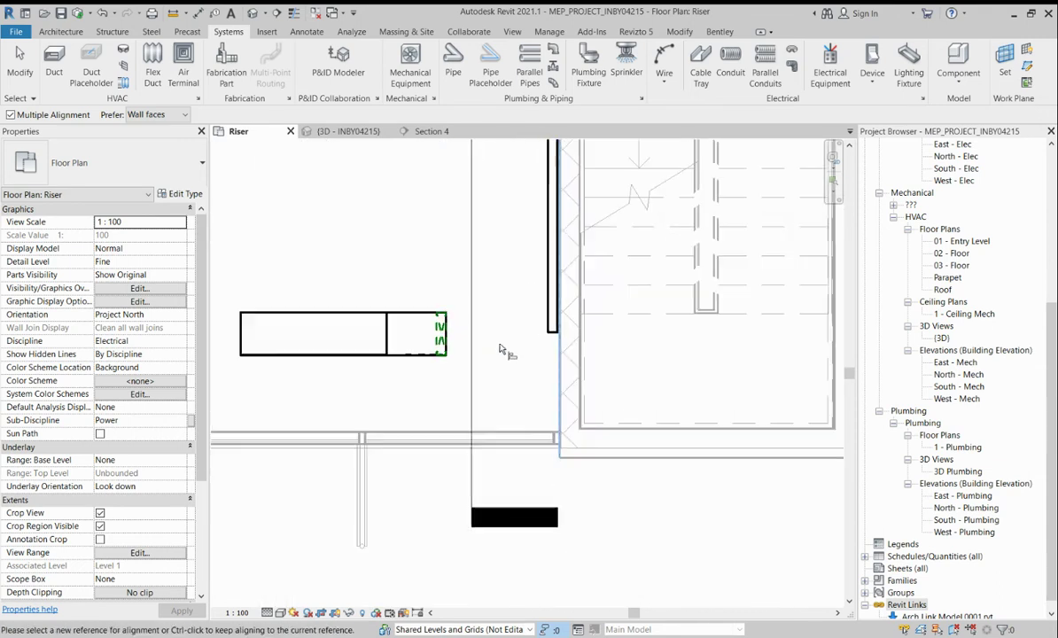
pyautogui.click(434, 334)
pyautogui.scroll(-2, 499, 289)
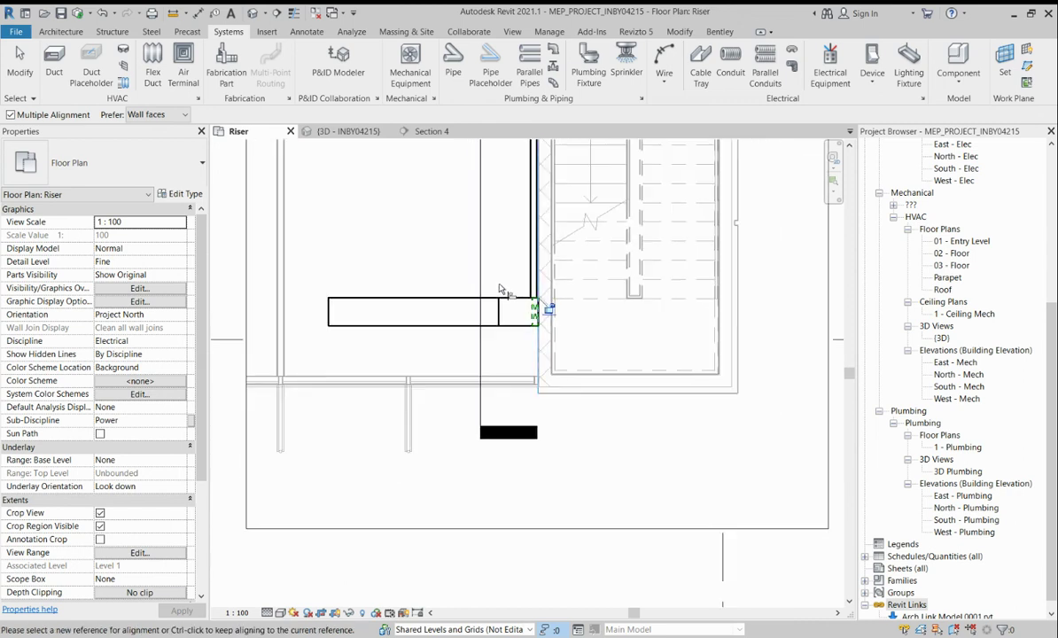
pyautogui.press('Escape')
pyautogui.press('Escape')
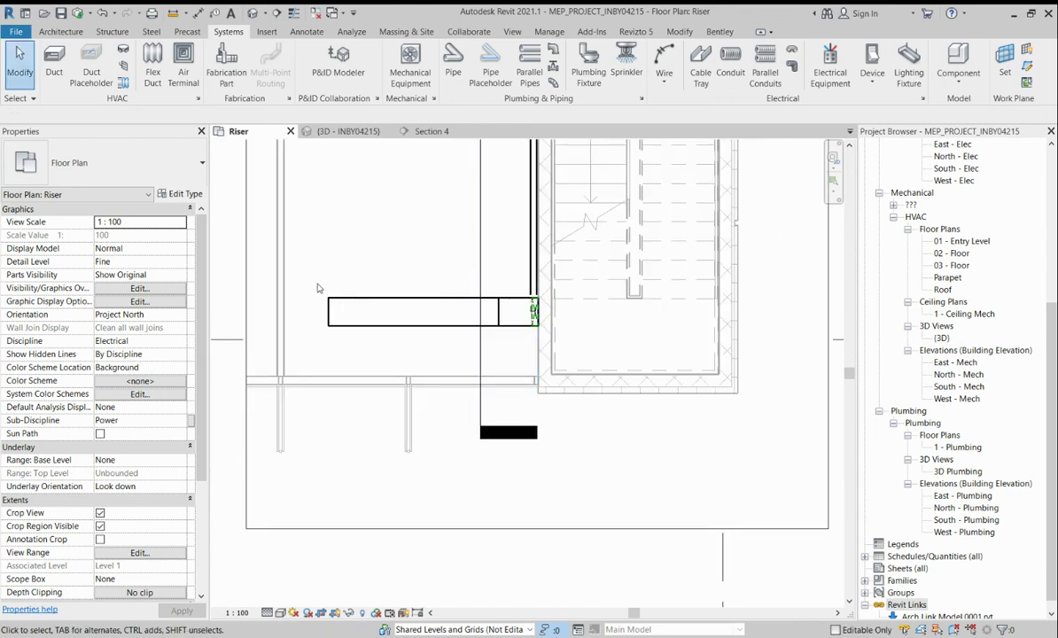
# - Nudge the copied tray run with its bend and drop along the stair wall, clear of the wall tray's end
pyautogui.moveTo(455, 349); pyautogui.dragTo(523, 351)
pyautogui.press('Down')
pyautogui.press('Down')
pyautogui.press('Down')
pyautogui.press('Down')
pyautogui.press('Down')
pyautogui.press('Down')
pyautogui.press('Down')
pyautogui.press('Down')
pyautogui.press('Down')
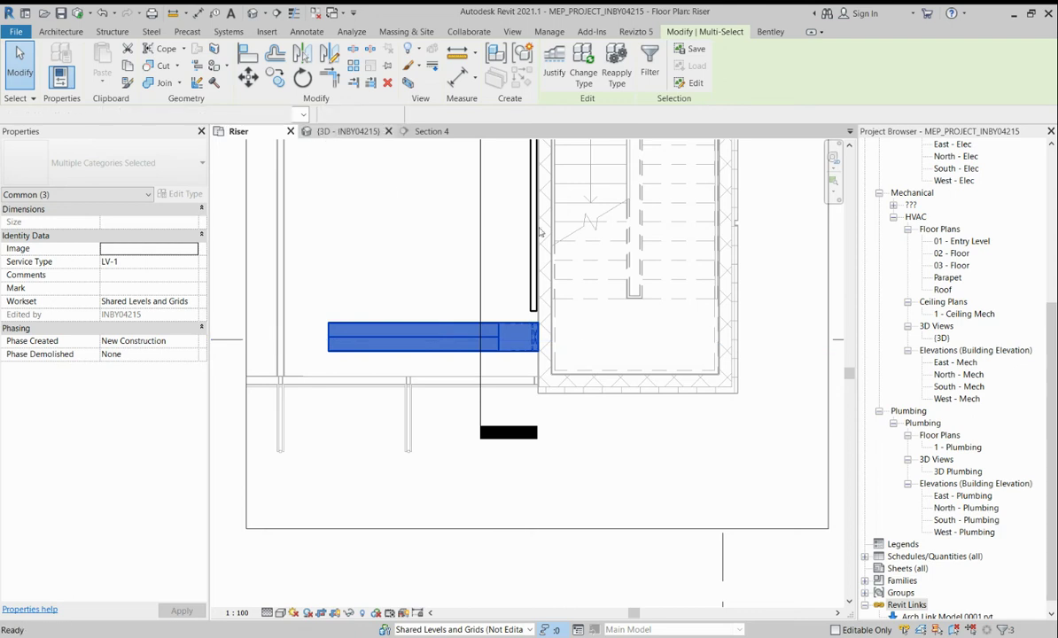
# - Enlarge the 3D view's section box to include the copied riser and show the trays from the left
pyautogui.click(338, 131)
pyautogui.scroll(-2, 580, 387)
pyautogui.keyDown('shift'); pyautogui.moveTo(599, 417); pyautogui.dragTo(585, 476, button='middle'); pyautogui.keyUp('shift')
pyautogui.click(581, 475)
pyautogui.moveTo(575, 411); pyautogui.dragTo(716, 448)
pyautogui.scroll(2, 561, 475)
pyautogui.keyDown('shift'); pyautogui.moveTo(556, 480); pyautogui.dragTo(727, 413, button='middle'); pyautogui.keyUp('shift')
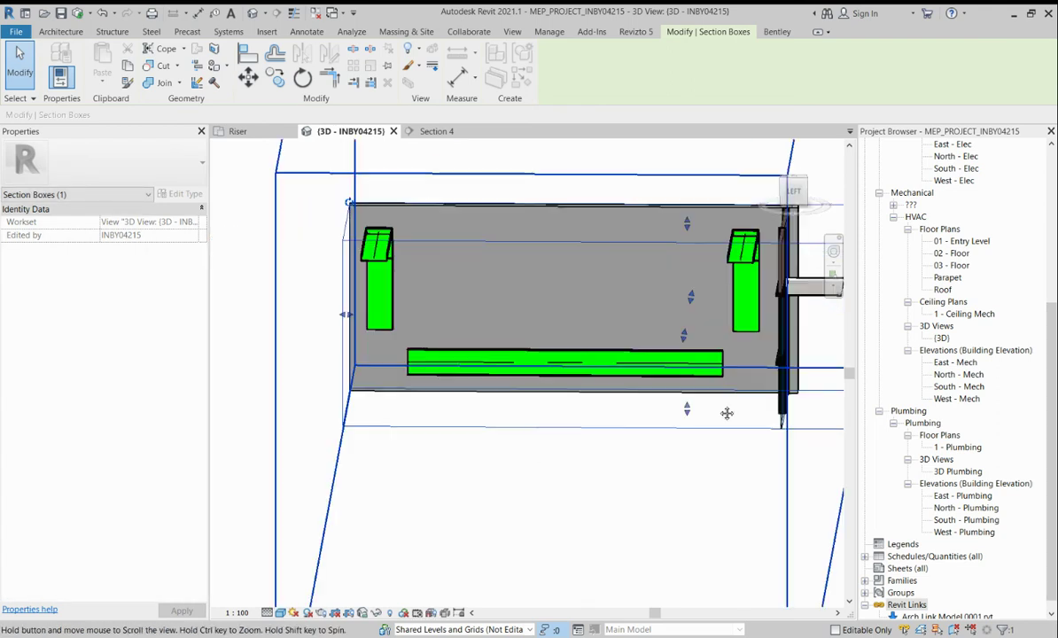
pyautogui.click(794, 189)
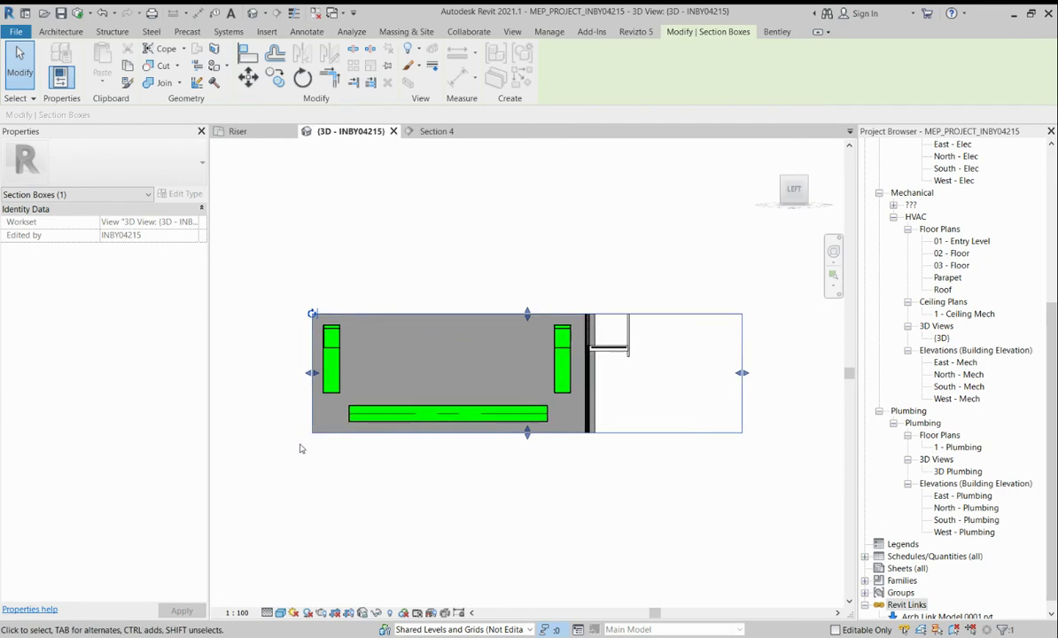
pyautogui.scroll(3, 346, 428)
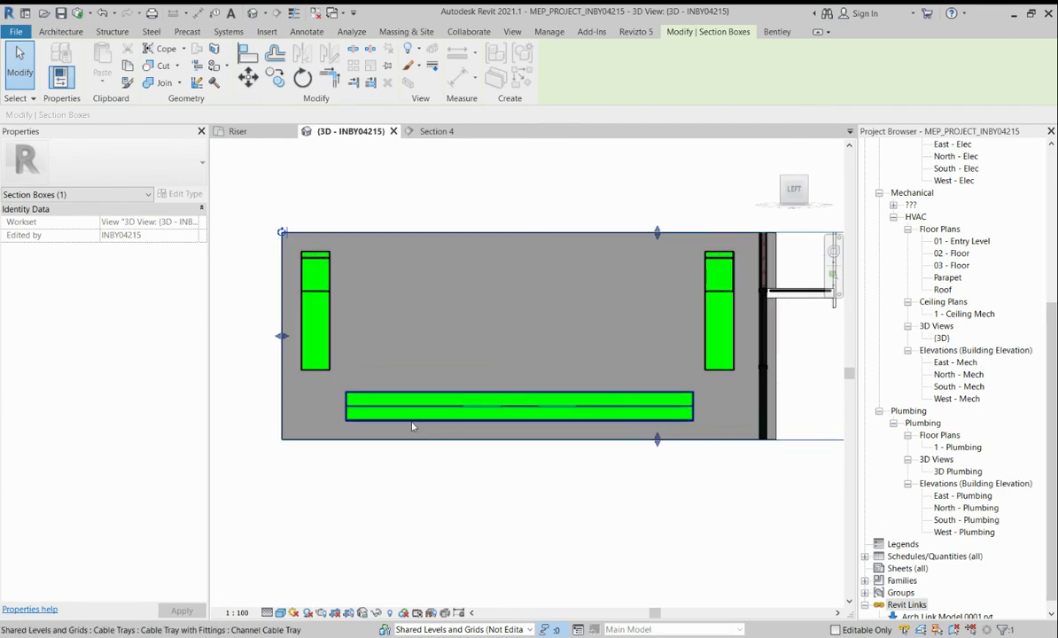
# - Try to join the horizontal wall tray and the nearest vertical drop with Trim/Extend to Corner in the 3D view
pyautogui.click(330, 79)
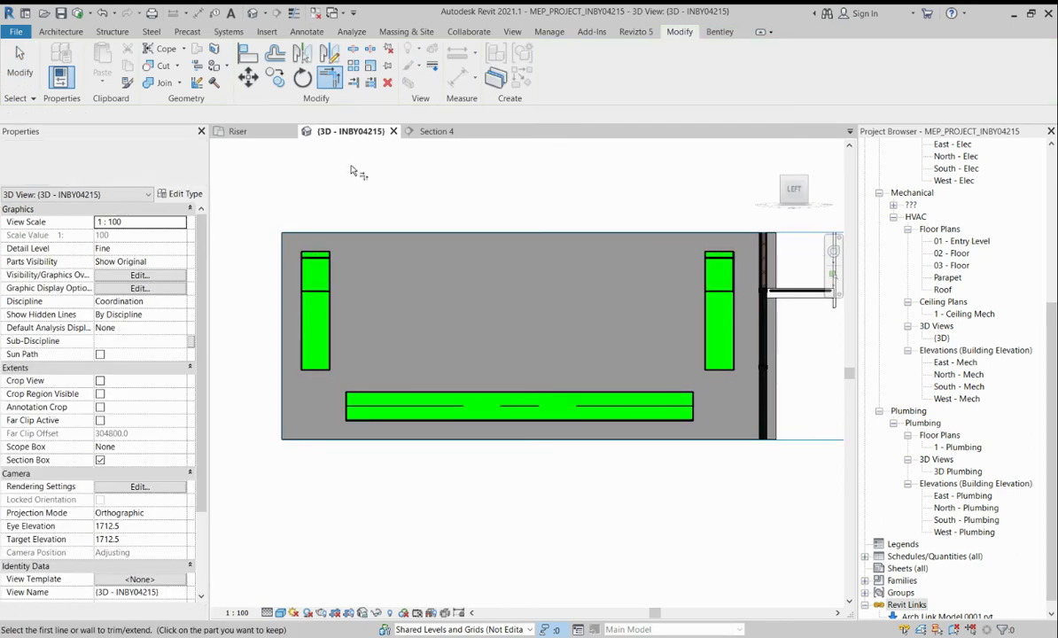
pyautogui.click(366, 387)
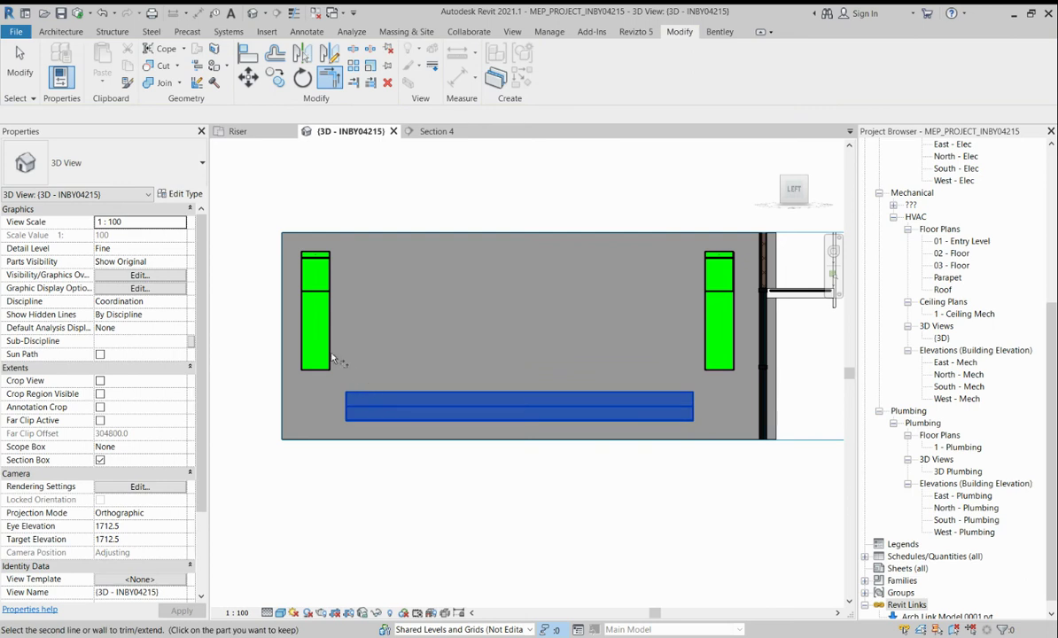
pyautogui.click(328, 356)
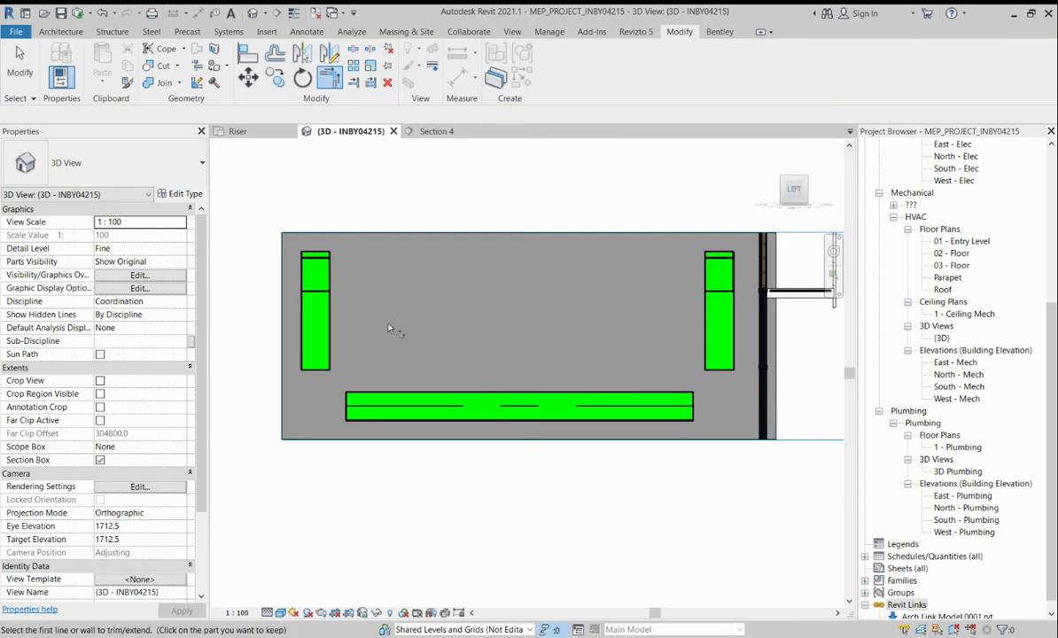
# - In Section 4, join both ends of the horizontal wall tray to the two vertical drops with Trim/Extend to Corner
pyautogui.click(428, 137)
pyautogui.scroll(4, 531, 354)
pyautogui.click(530, 350)
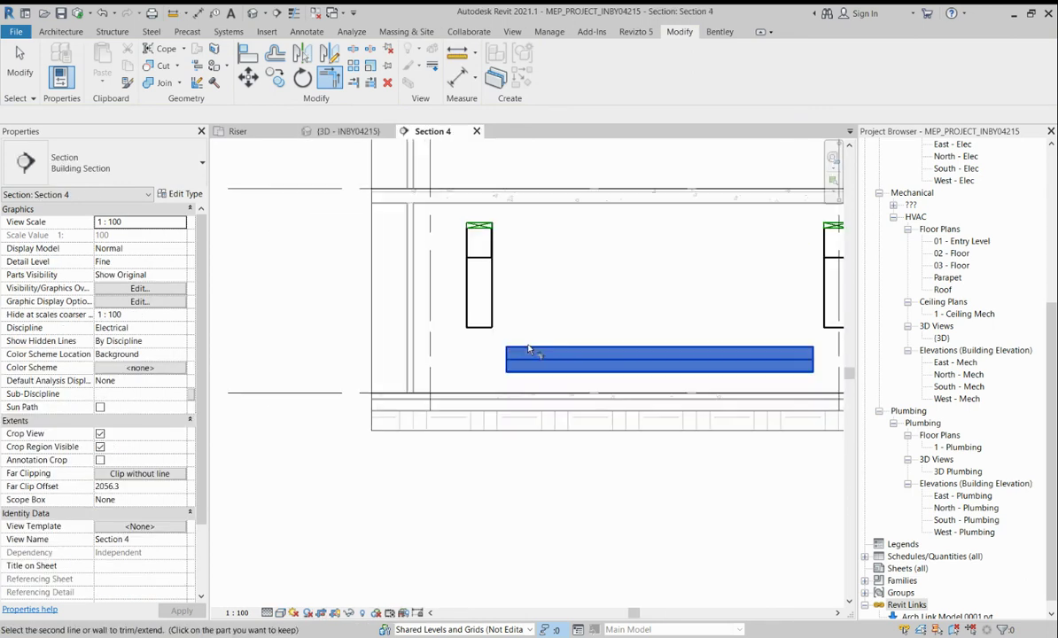
pyautogui.click(493, 323)
pyautogui.moveTo(543, 310); pyautogui.dragTo(444, 312, button='middle')
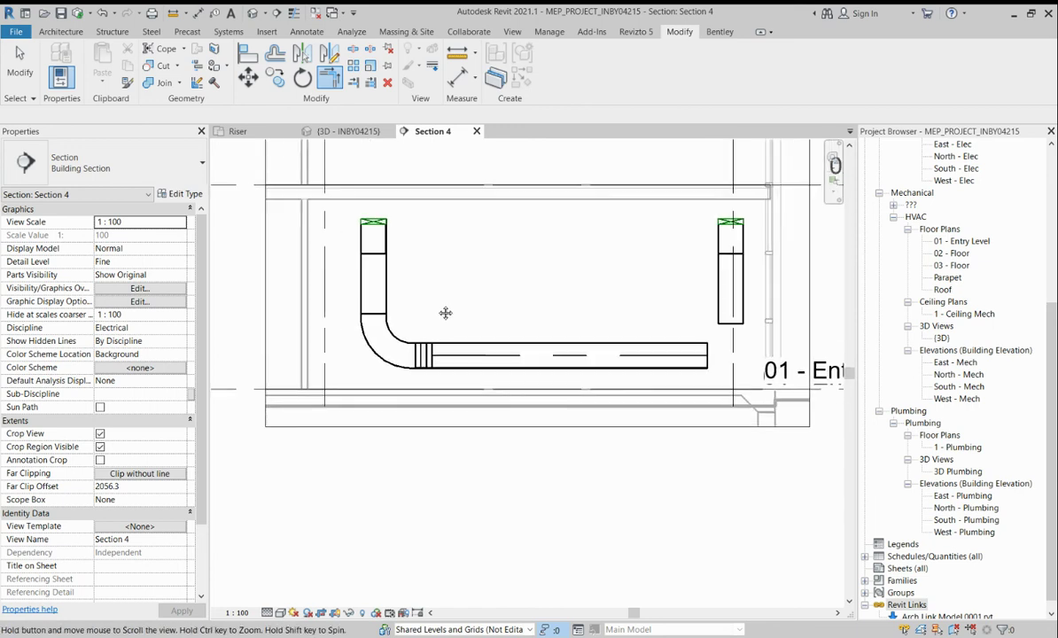
pyautogui.click(621, 326)
pyautogui.click(670, 293)
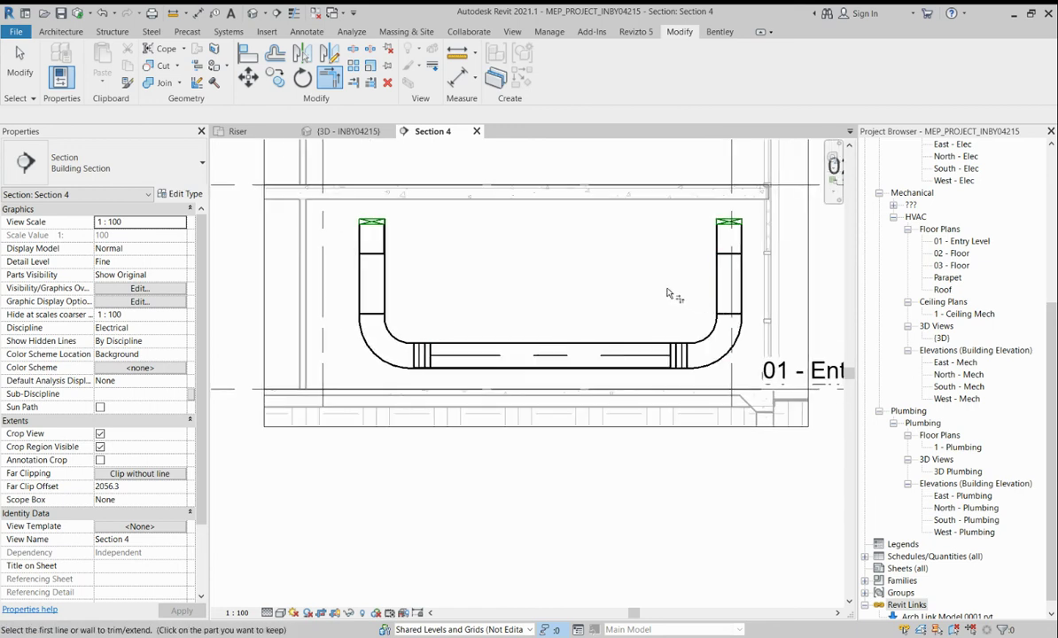
pyautogui.press('Escape')
# - In the 3D view, delete the transition fitting between the wall tray and the corner bend at the copied riser
pyautogui.click(338, 131)
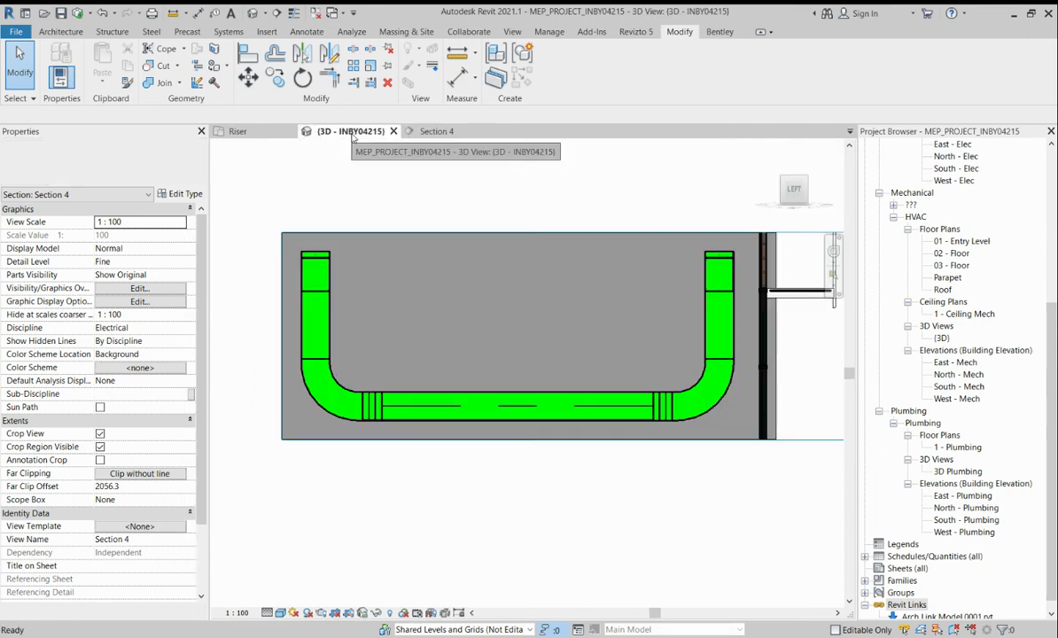
pyautogui.moveTo(571, 351)
pyautogui.keyDown('shift'); pyautogui.mouseDown(button='middle')
pyautogui.moveTo(519, 352)
pyautogui.moveTo(533, 380)
pyautogui.moveTo(579, 385)
pyautogui.moveTo(571, 352)
pyautogui.mouseUp(button='middle'); pyautogui.keyUp('shift')
pyautogui.scroll(3, 518, 353)
pyautogui.moveTo(468, 343); pyautogui.dragTo(562, 365, button='middle')
pyautogui.scroll(3, 476, 251)
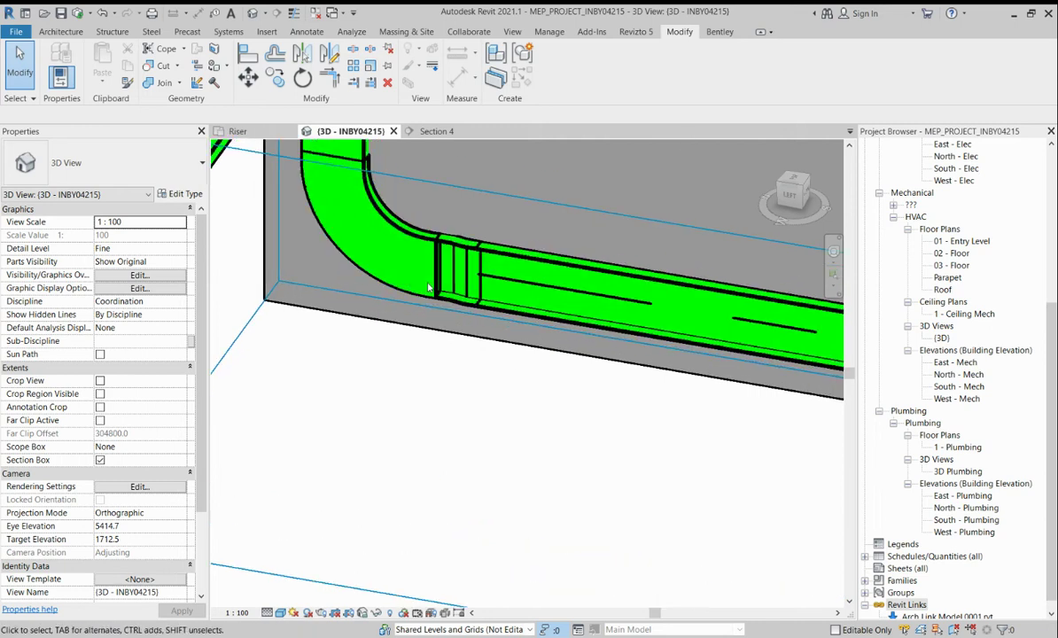
pyautogui.click(461, 252)
pyautogui.press('Delete')
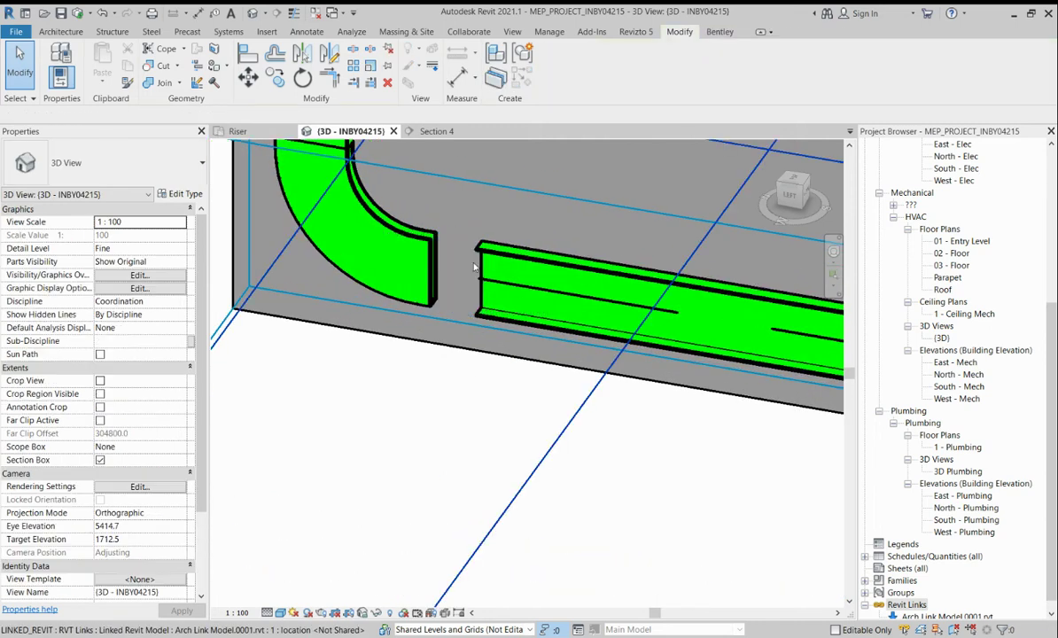
# - Delete the transition fitting between the horizontal wall tray and the corner bend at the riser beside the glazed wall
pyautogui.scroll(-2, 460, 271)
pyautogui.scroll(-1, 452, 271)
pyautogui.scroll(-2, 624, 326)
pyautogui.scroll(4, 725, 328)
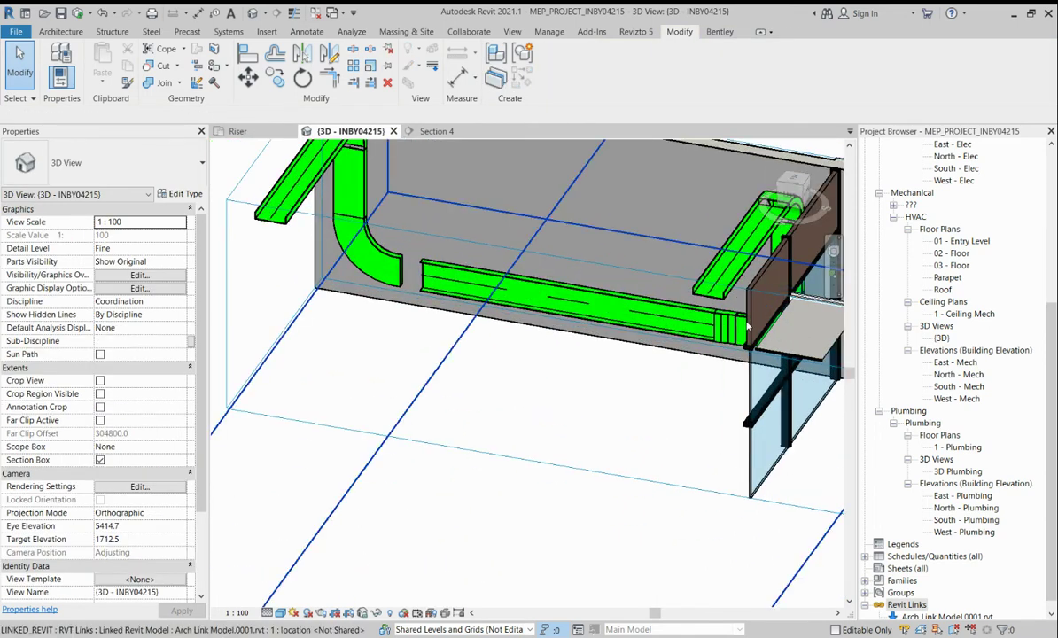
pyautogui.click(721, 321)
pyautogui.press('Delete')
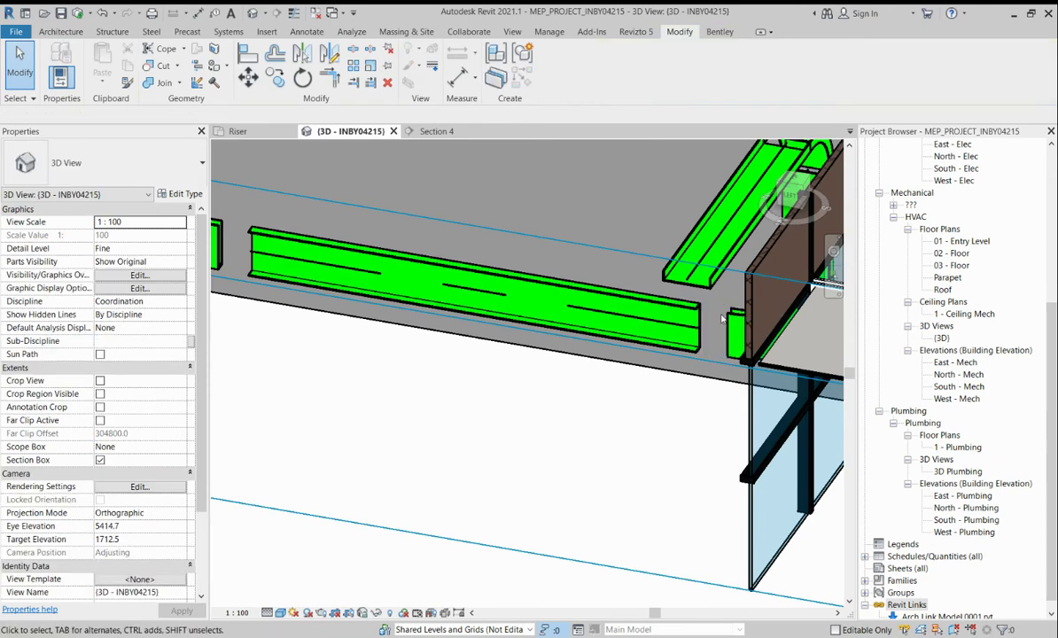
# - In the Riser plan, align the horizontal wall tray flush with the stair wall face using Align
pyautogui.scroll(-2, 720, 321)
pyautogui.click(222, 131)
pyautogui.scroll(3, 563, 285)
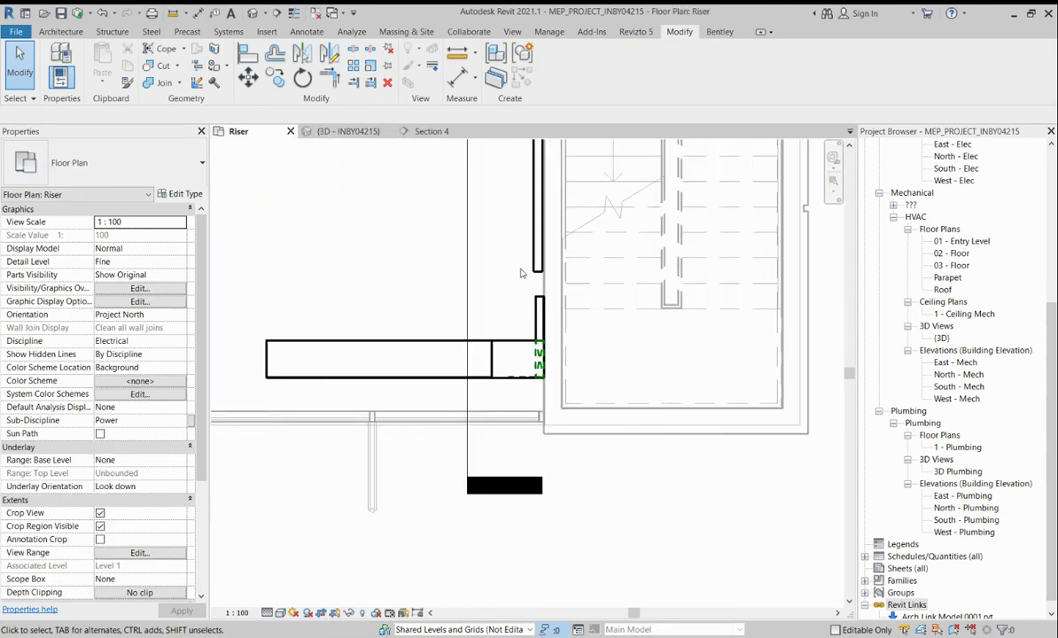
pyautogui.scroll(4, 558, 290)
pyautogui.press('a')
pyautogui.press('l')
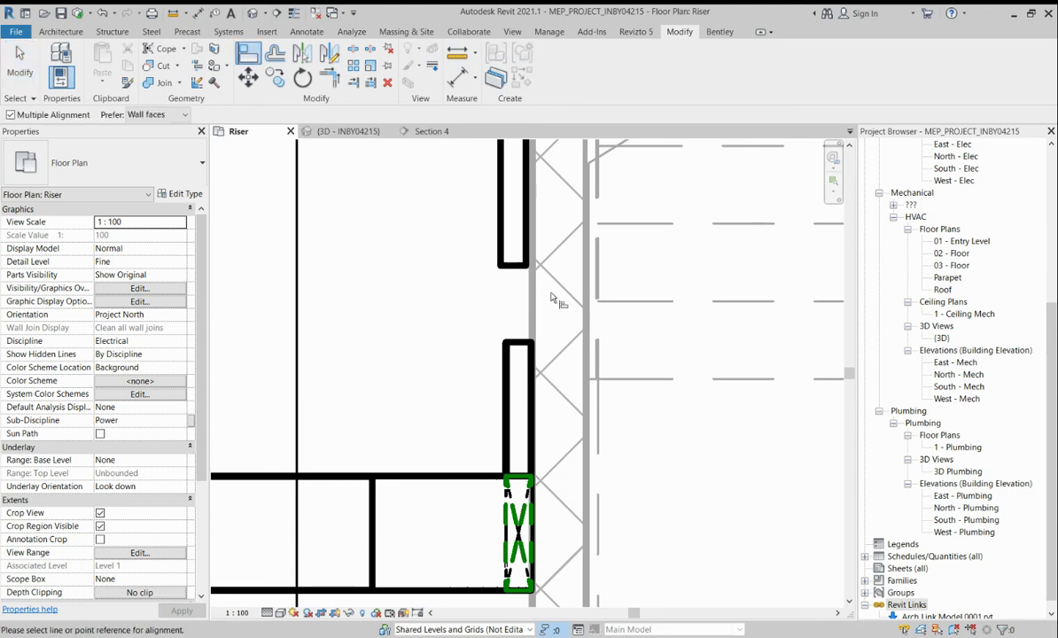
pyautogui.scroll(2, 532, 302)
pyautogui.click(532, 293)
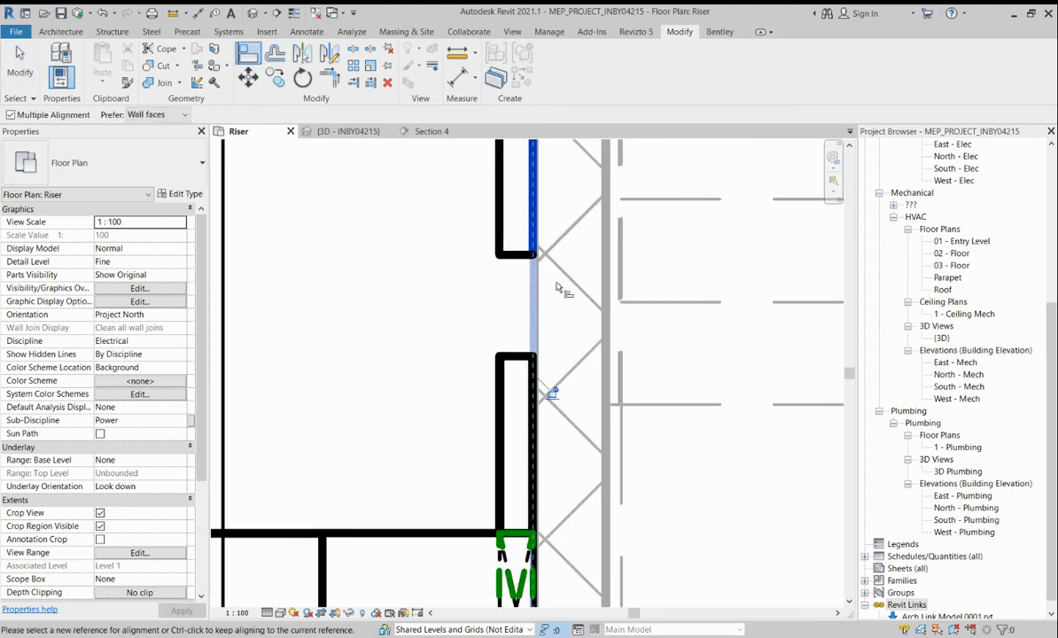
pyautogui.scroll(-2, 528, 325)
pyautogui.scroll(-3, 528, 325)
pyautogui.press('Escape')
pyautogui.press('Escape')
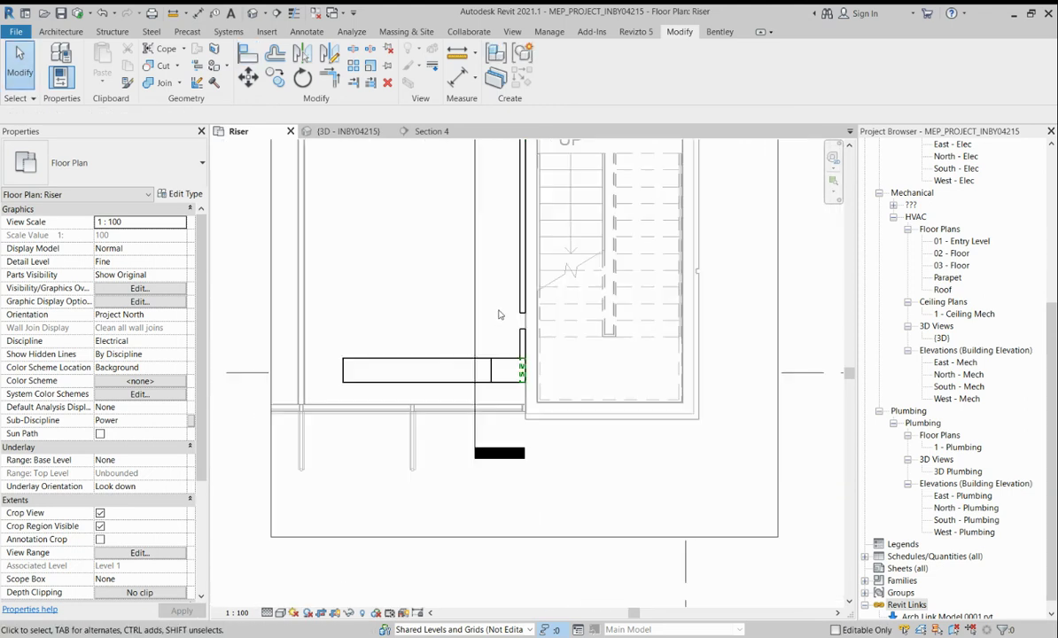
# - Try to extend the end of the horizontal wall tray to the adjacent corner bend's connector in the Riser plan
pyautogui.moveTo(516, 379); pyautogui.dragTo(525, 442, button='middle')
pyautogui.moveTo(497, 350); pyautogui.dragTo(503, 385, button='middle')
pyautogui.scroll(2, 531, 413)
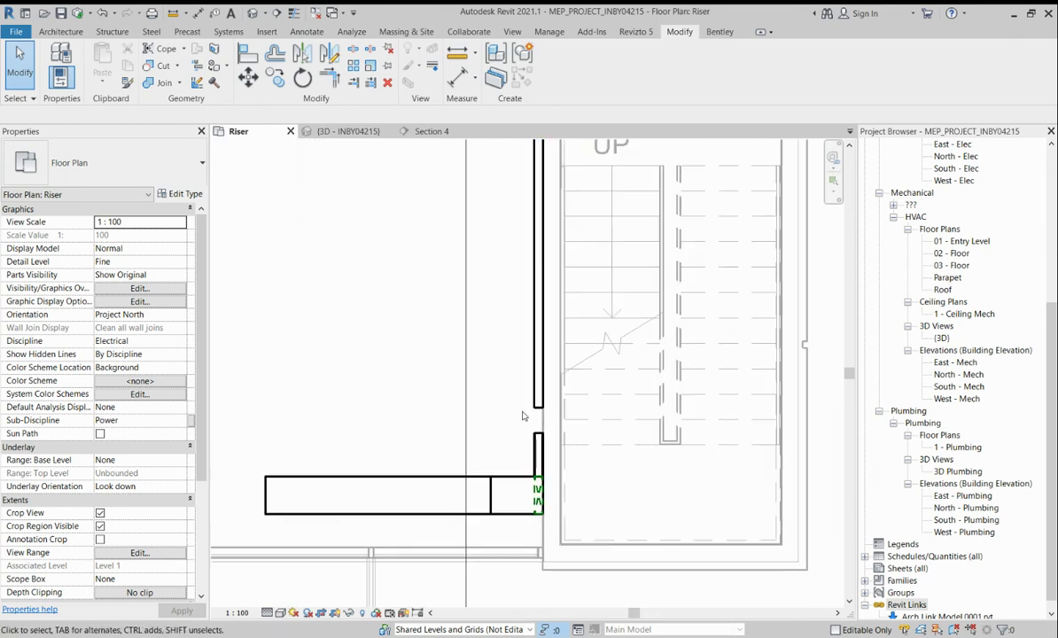
pyautogui.scroll(2, 502, 410)
pyautogui.click(549, 430)
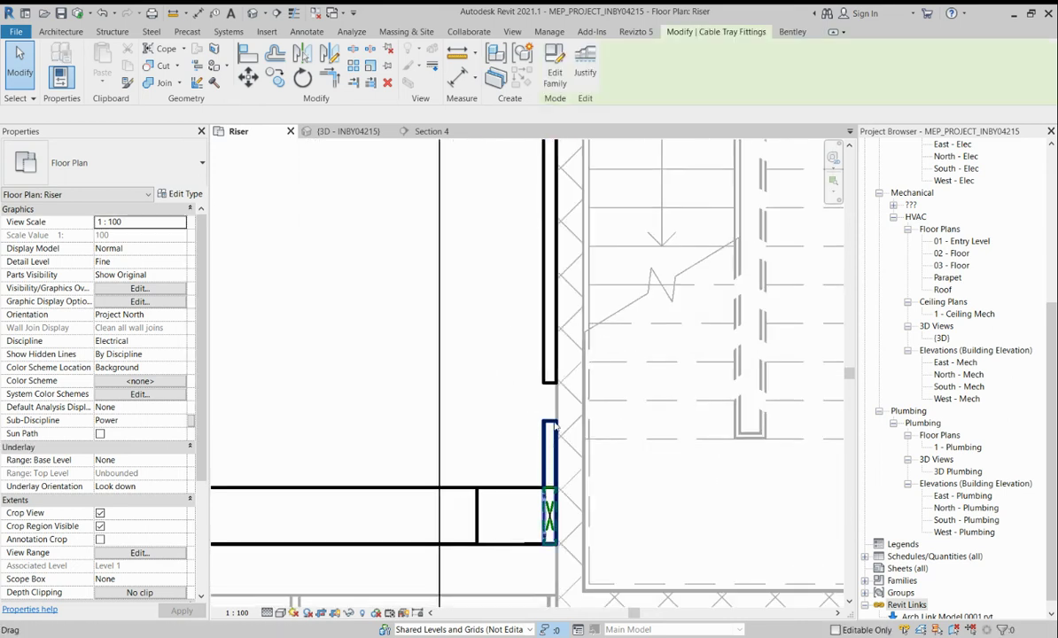
pyautogui.moveTo(550, 419)
pyautogui.mouseDown()
pyautogui.moveTo(554, 385)
pyautogui.moveTo(549, 423)
pyautogui.mouseUp()
pyautogui.click(554, 385)
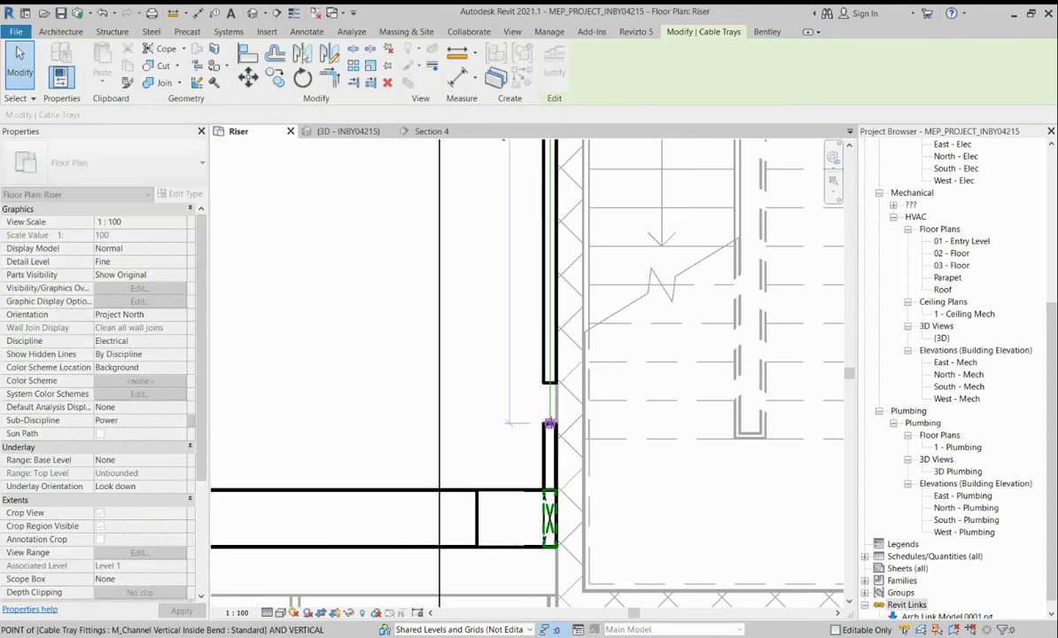
pyautogui.click(514, 427)
pyautogui.hotkey('ctrl', 'z')
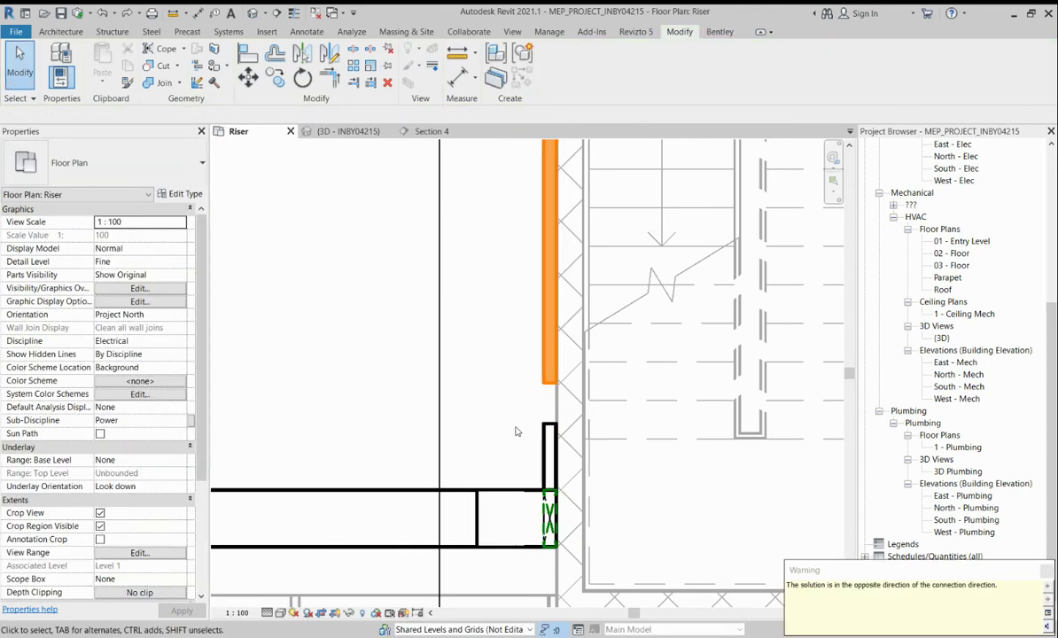
# - In the 3D view, delete the corner bends below both vertical drops
pyautogui.click(351, 132)
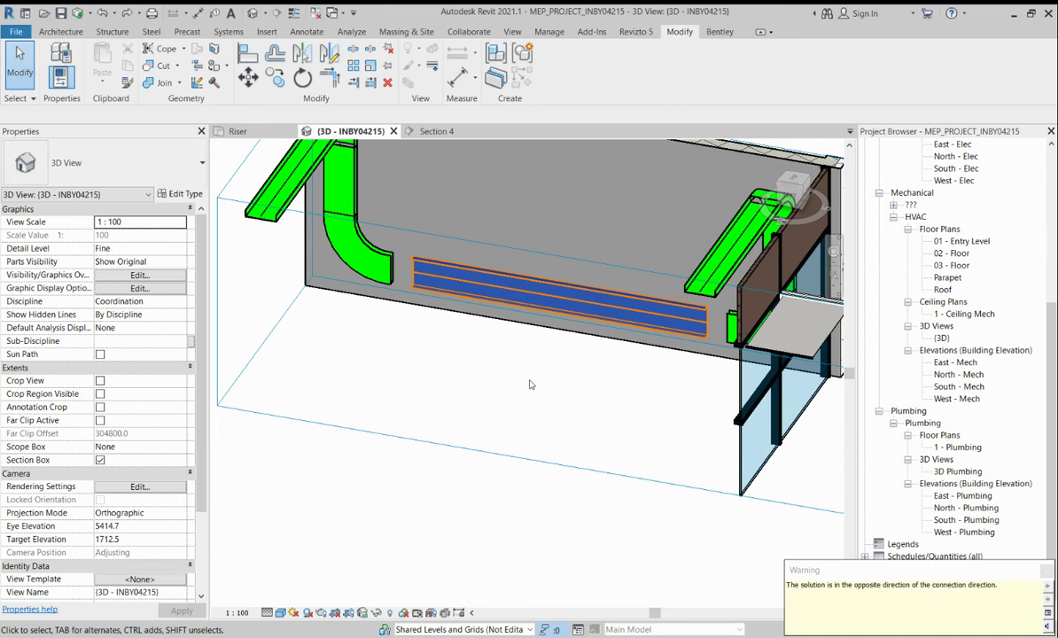
pyautogui.click(530, 384)
pyautogui.keyDown('shift'); pyautogui.moveTo(499, 387); pyautogui.dragTo(567, 375, button='middle'); pyautogui.keyUp('shift')
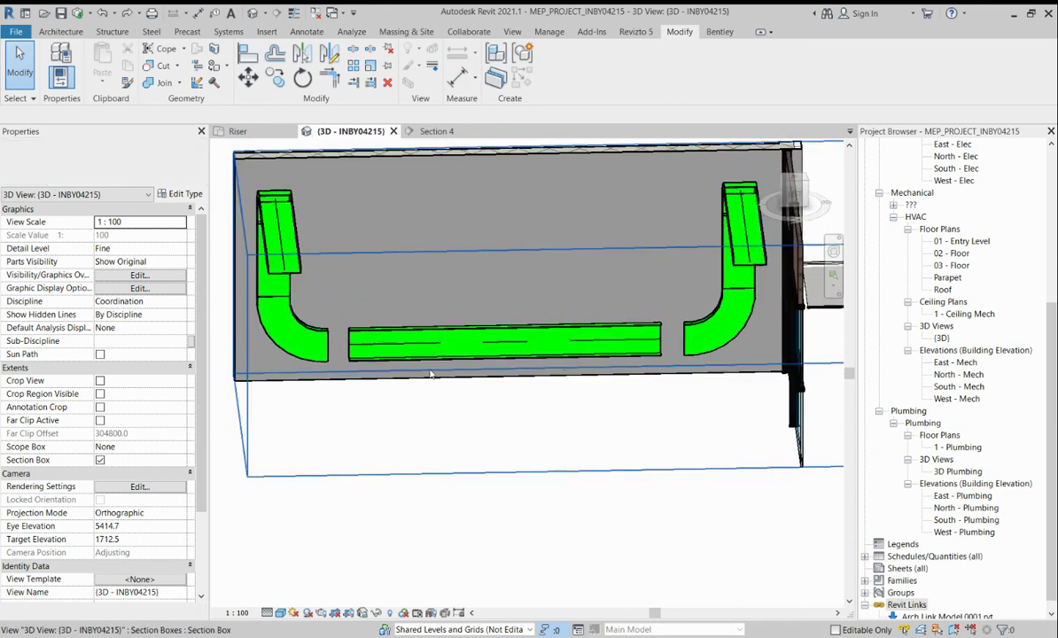
pyautogui.click(304, 333)
pyautogui.press('Delete')
pyautogui.click(666, 301)
pyautogui.press('Delete')
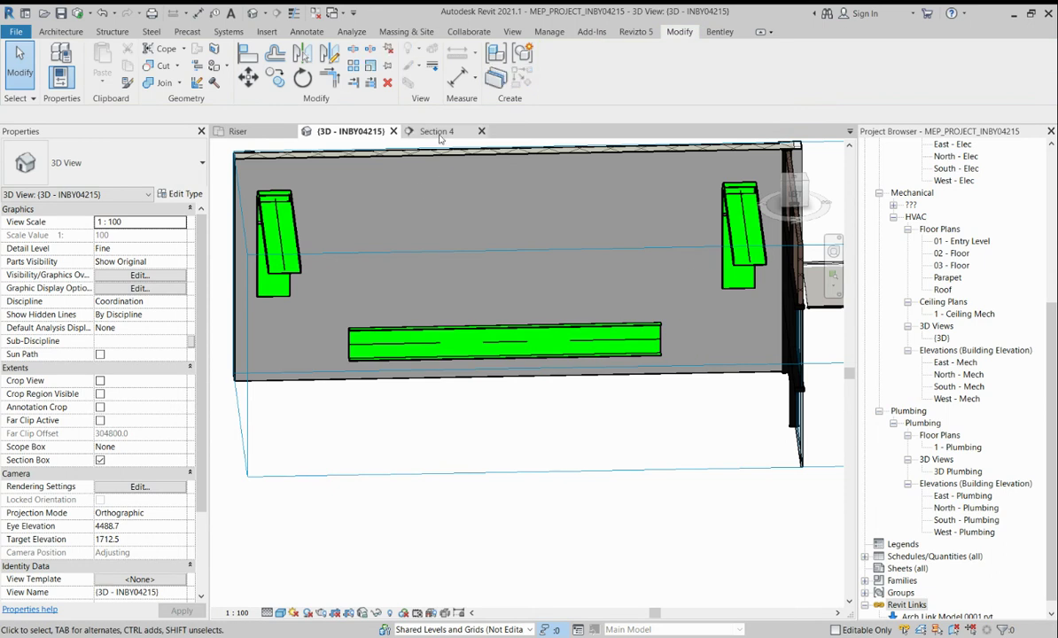
# - In Section 4, try to join the left vertical drop and the wall tray with Trim/Extend to Corner, and undo it
pyautogui.click(436, 132)
pyautogui.scroll(2, 368, 323)
pyautogui.press('t')
pyautogui.press('r')
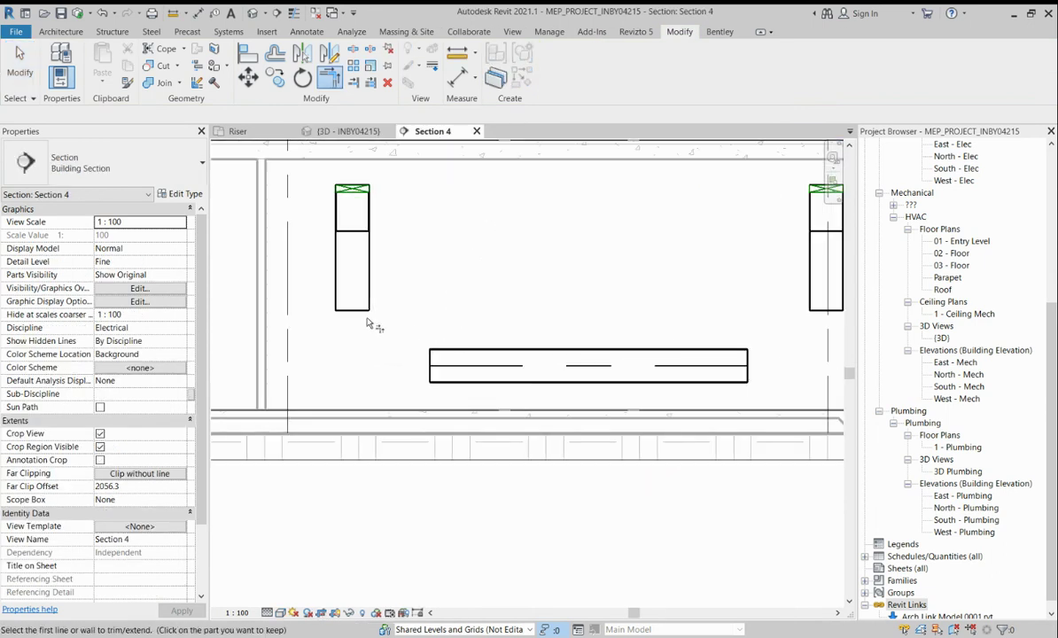
pyautogui.click(352, 283)
pyautogui.click(443, 355)
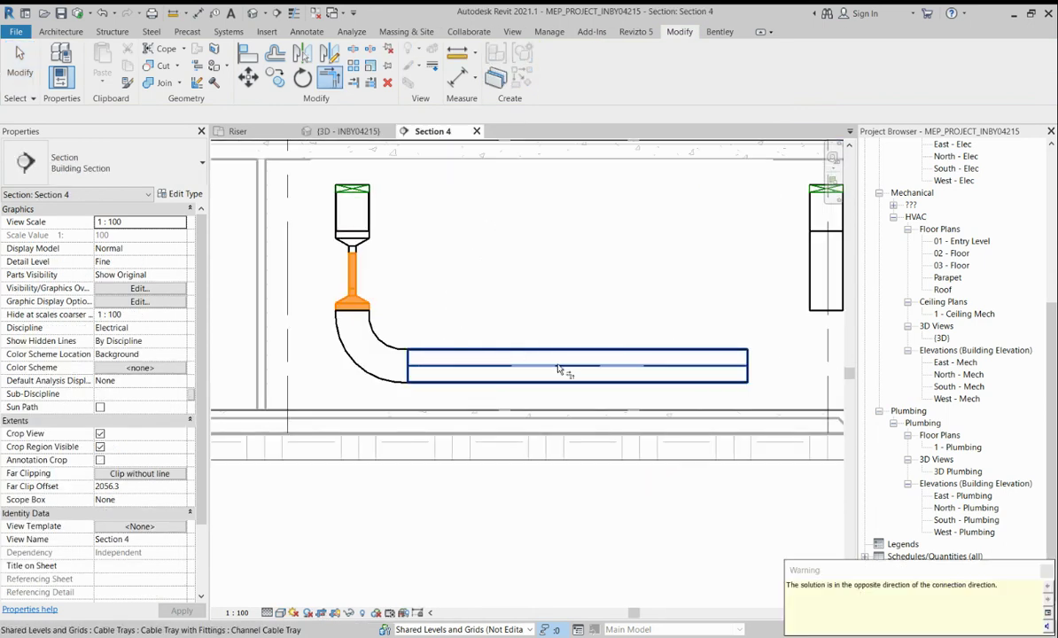
pyautogui.press('Escape')
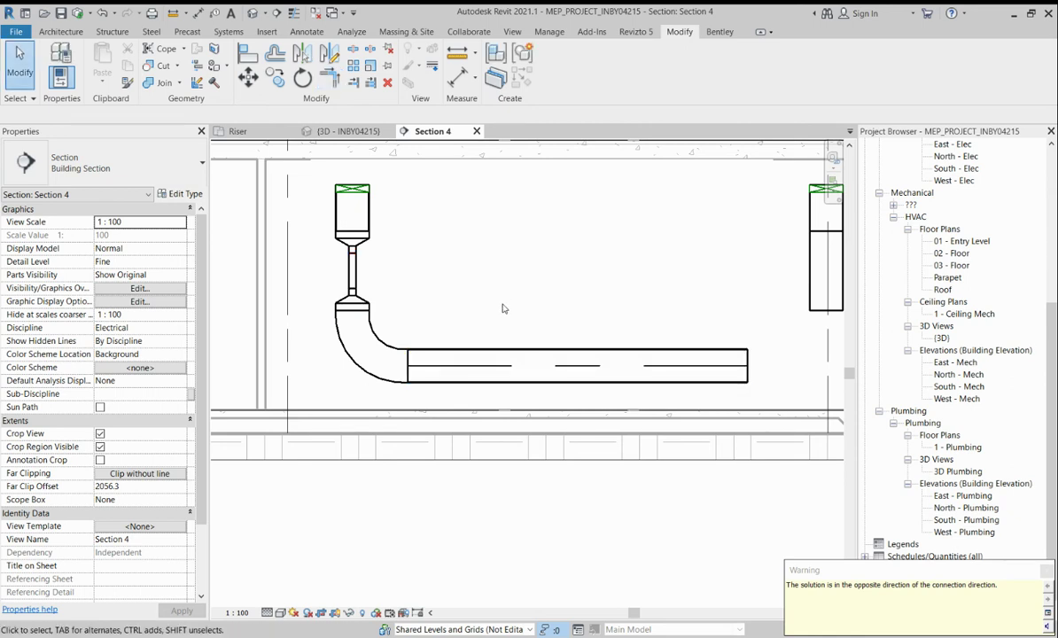
pyautogui.hotkey('ctrl', 'z')
# - Change the bend above the left vertical drop to the M_Channel Vertical Outside Bend Standard type
pyautogui.click(370, 222)
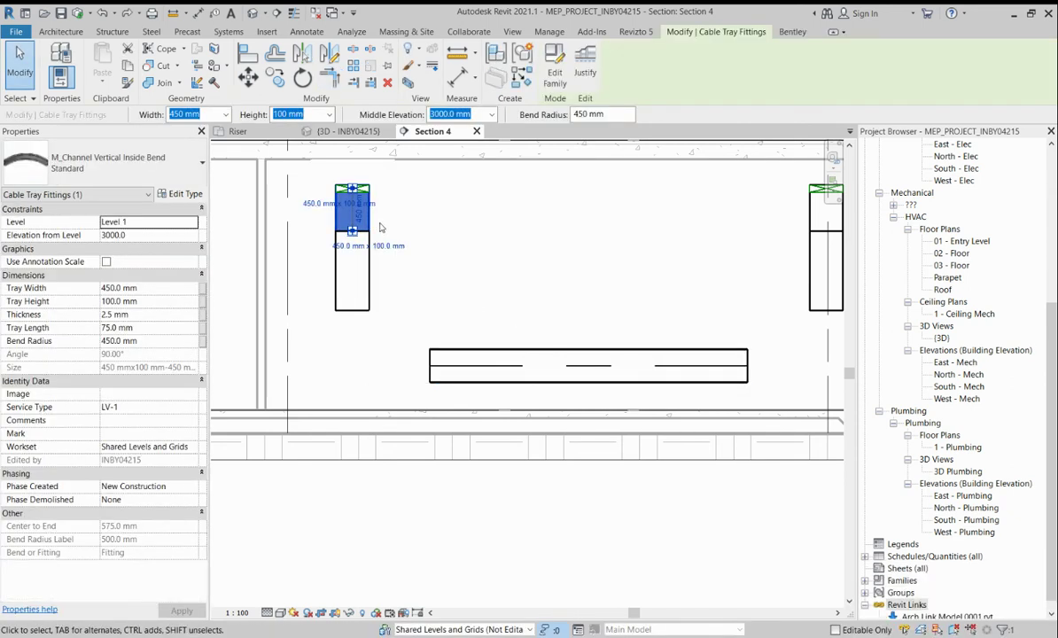
pyautogui.click(106, 163)
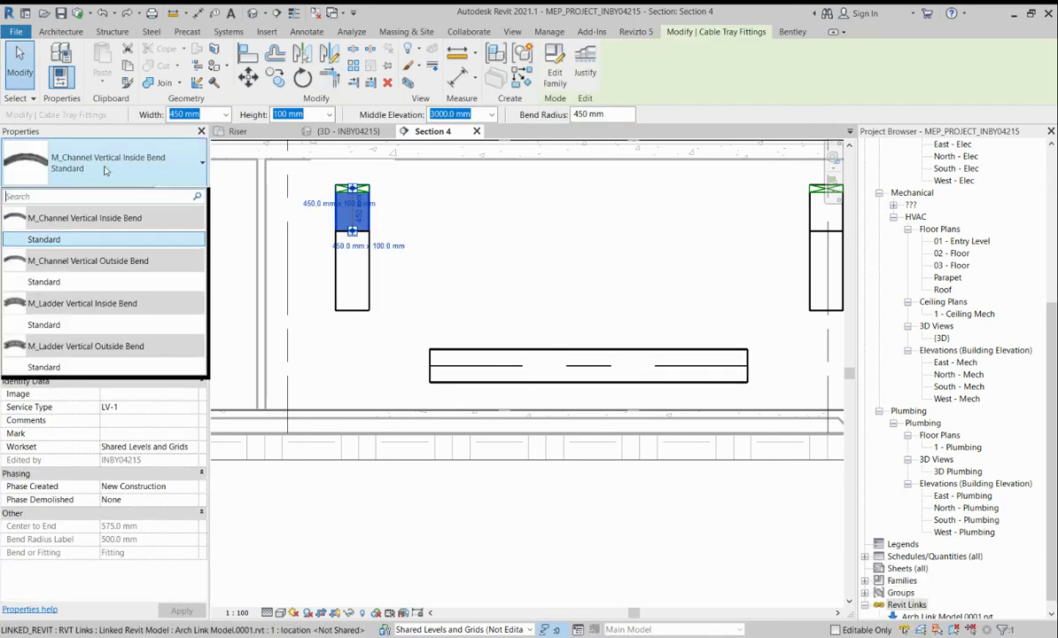
pyautogui.click(54, 282)
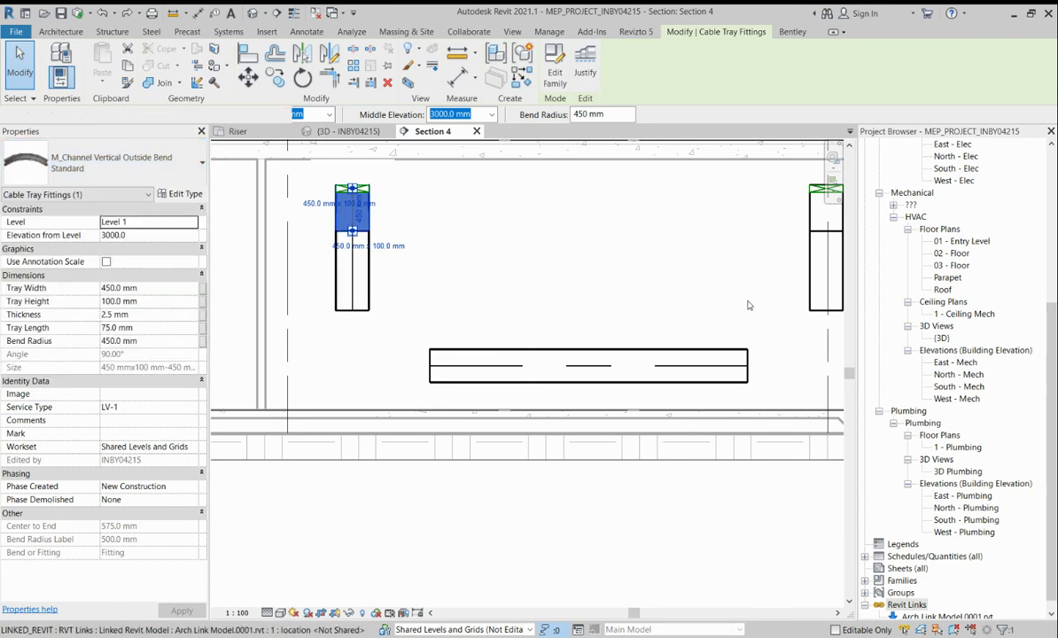
pyautogui.click(494, 298)
# - Join the horizontal wall tray to the left vertical drop with Trim/Extend to Corner
pyautogui.press('t')
pyautogui.press('r')
pyautogui.click(463, 359)
pyautogui.click(368, 303)
# - Try to join the right vertical drop and the wall tray with Trim/Extend to Corner, and undo it
pyautogui.moveTo(633, 323); pyautogui.dragTo(428, 346, button='middle')
pyautogui.click(451, 361)
pyautogui.press('Escape')
pyautogui.click(575, 312)
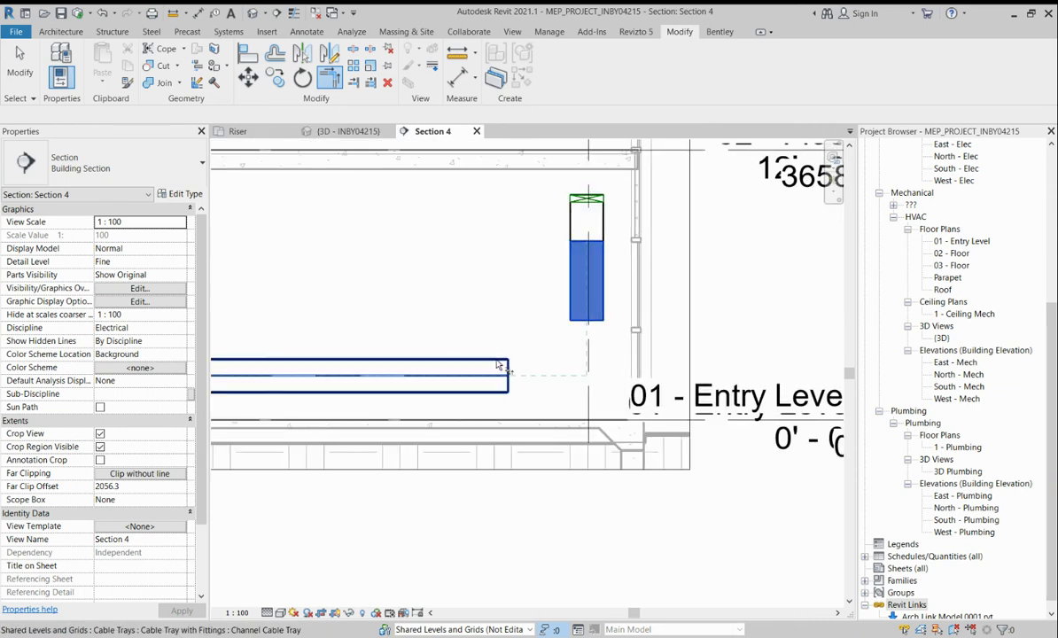
pyautogui.click(499, 364)
pyautogui.press('Escape')
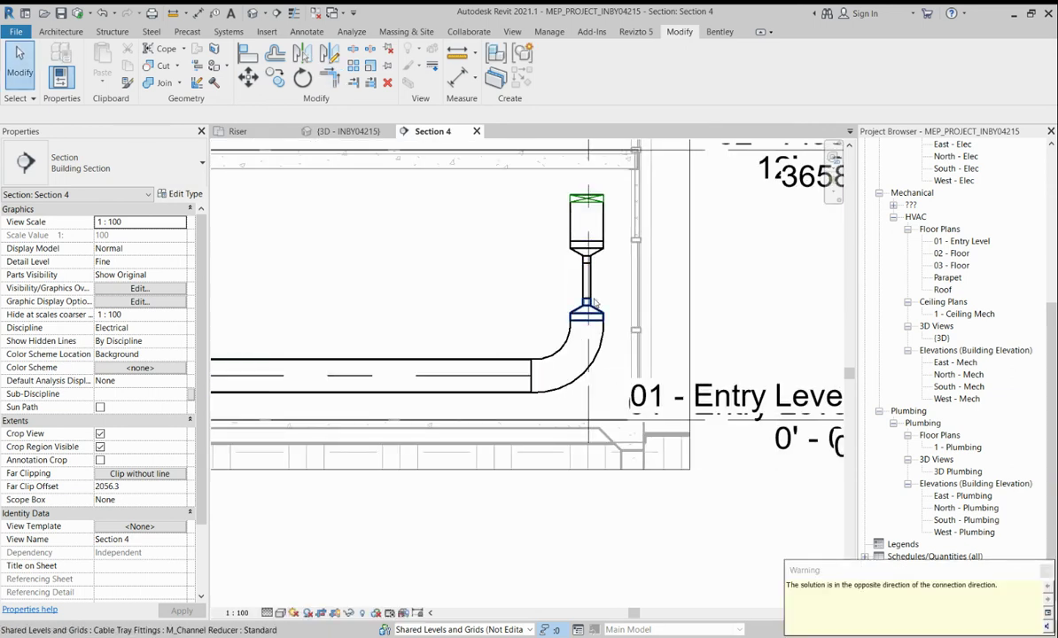
pyautogui.hotkey('ctrl', 'z')
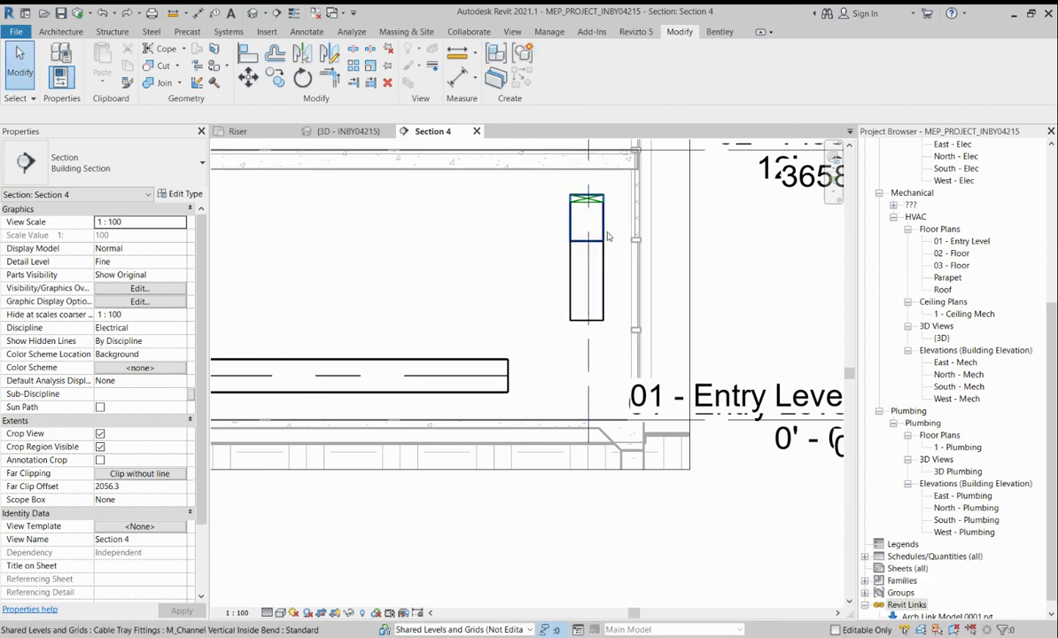
# - Change the bend above the right vertical drop to the M_Channel Vertical Outside Bend Standard type
pyautogui.click(608, 232)
pyautogui.click(115, 162)
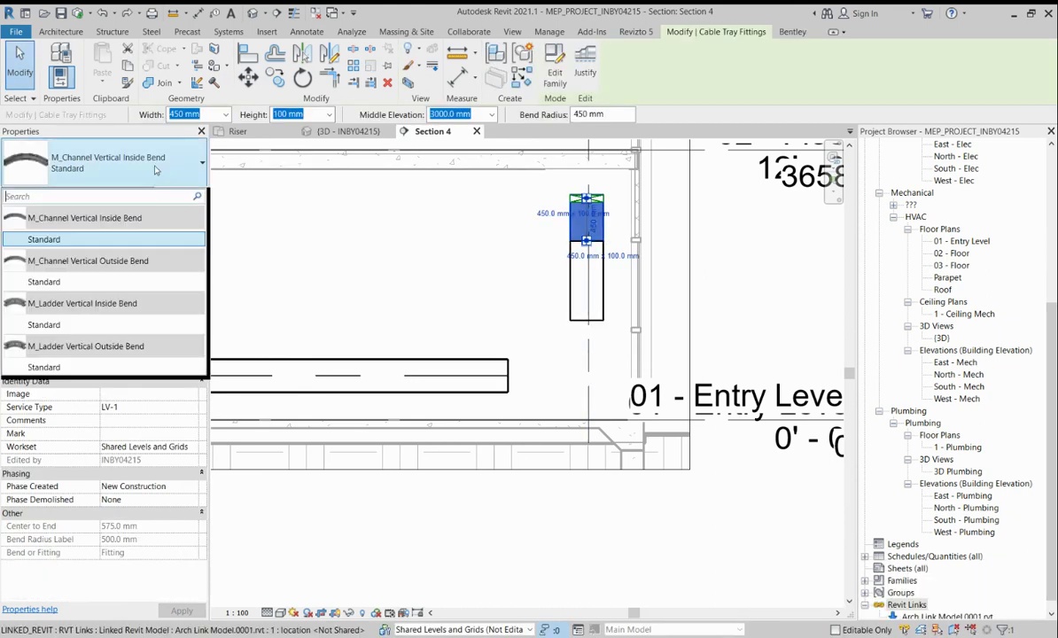
pyautogui.click(62, 282)
pyautogui.press('Escape')
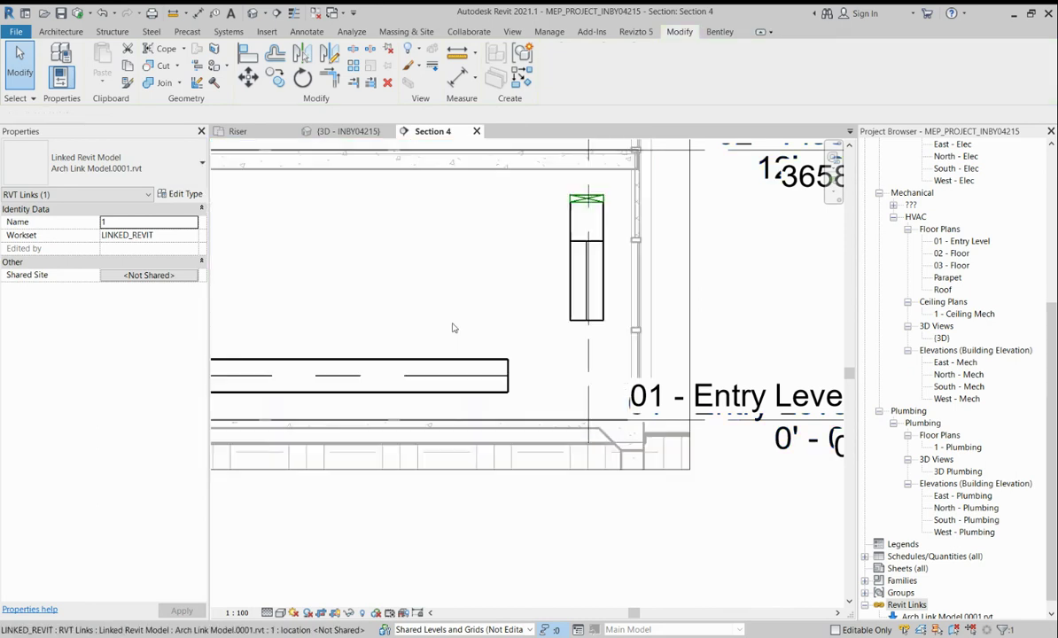